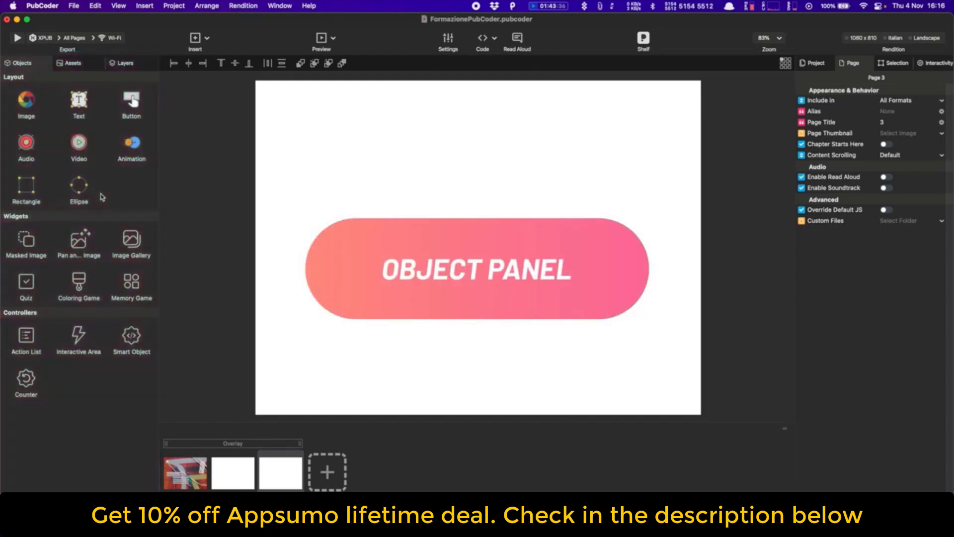
# Step: Examine the project's image assets and the layers that make up the cover page
pyautogui.click(74, 65)
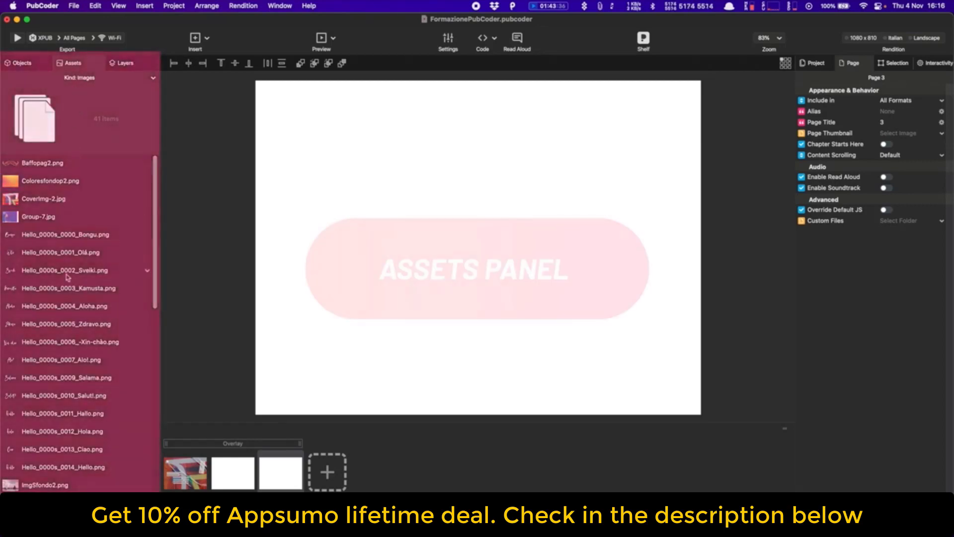
pyautogui.scroll(-10, 68, 277)
pyautogui.scroll(10, 68, 277)
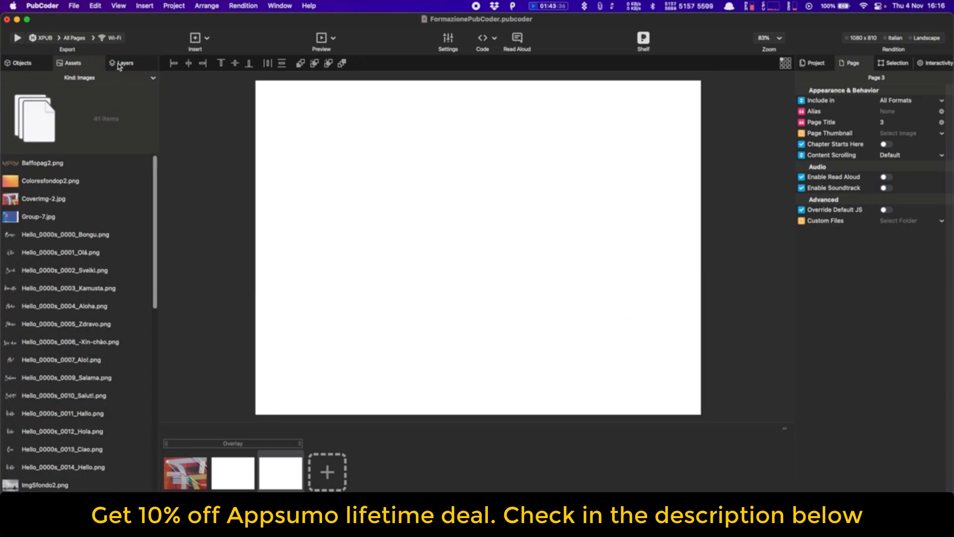
pyautogui.click(120, 65)
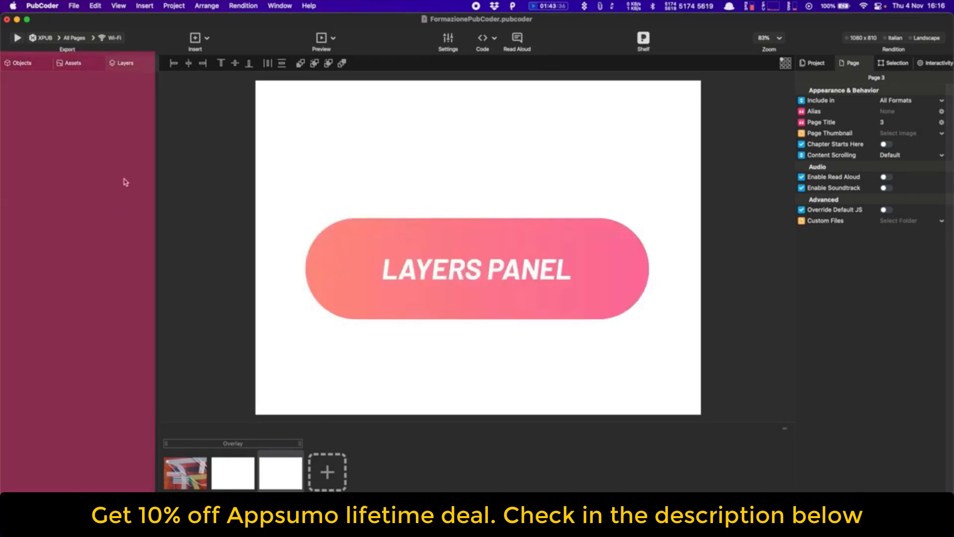
pyautogui.click(181, 478)
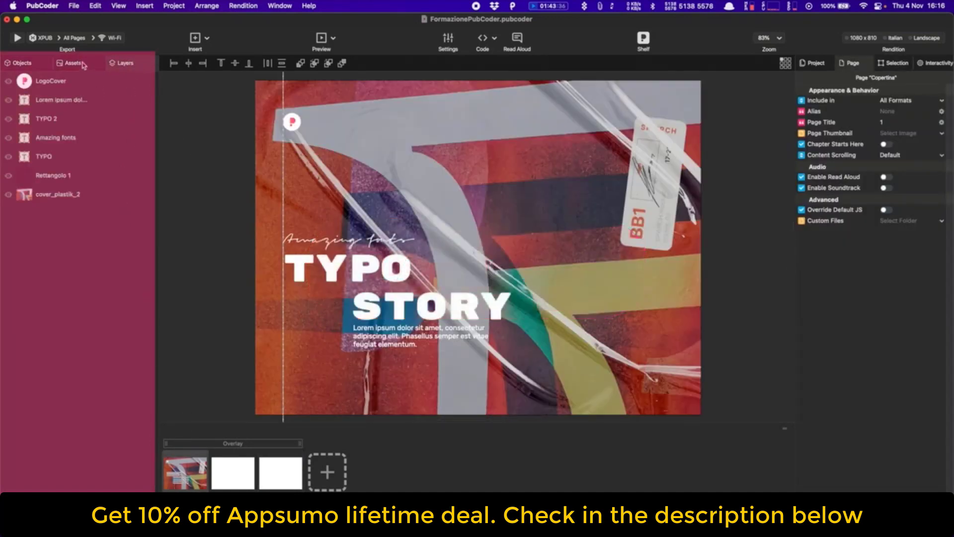
pyautogui.click(73, 63)
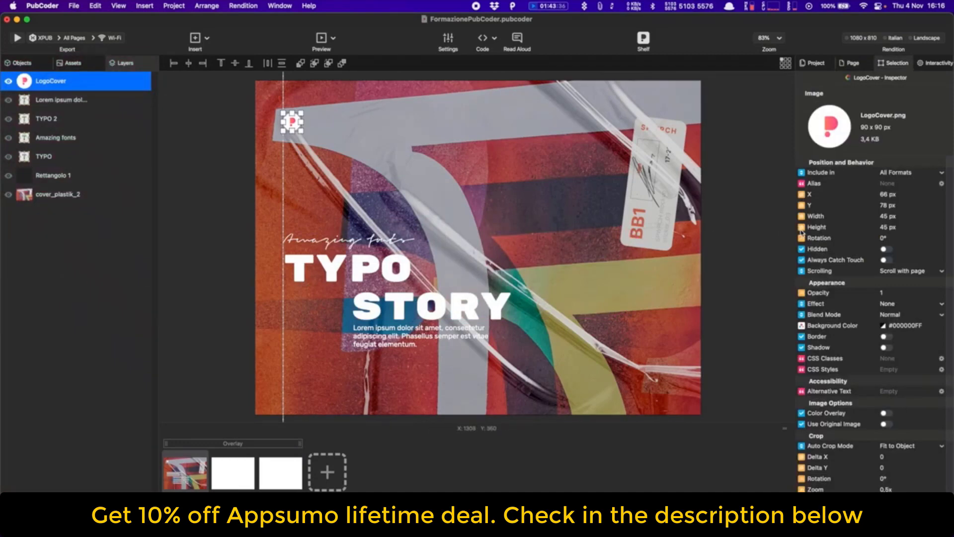
# Step: Examine the project and page settings, the properties of the cover's logo, background rectangle and STORY text, and the interactivity options
pyautogui.click(815, 63)
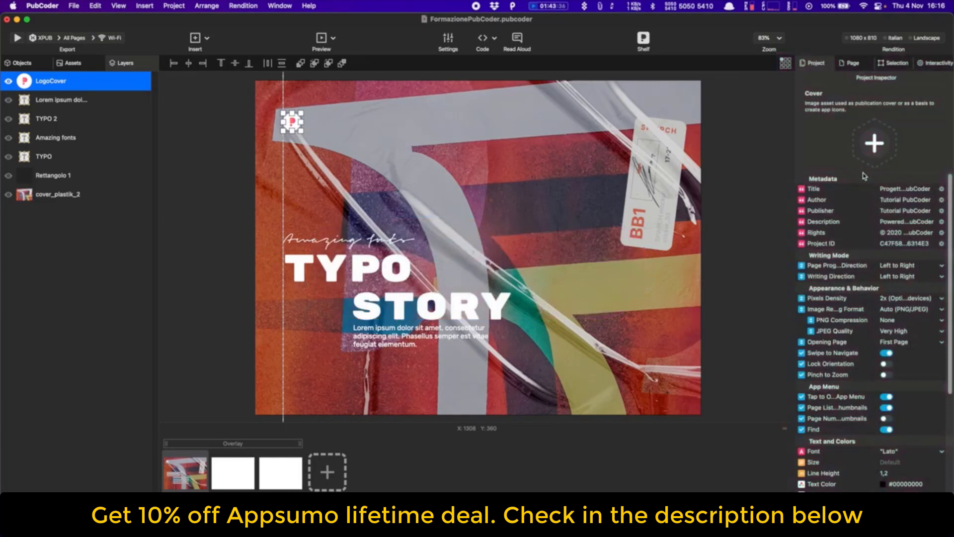
pyautogui.click(854, 64)
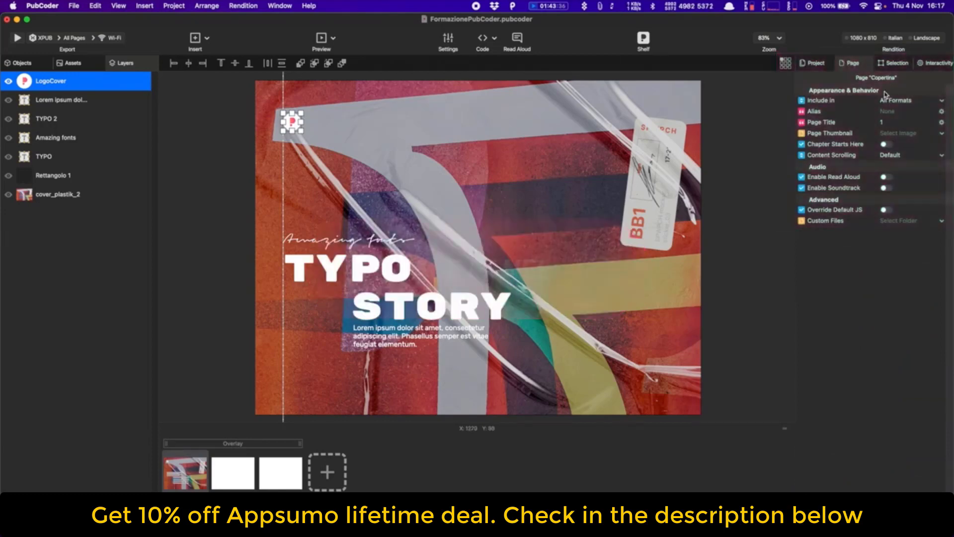
pyautogui.click(901, 63)
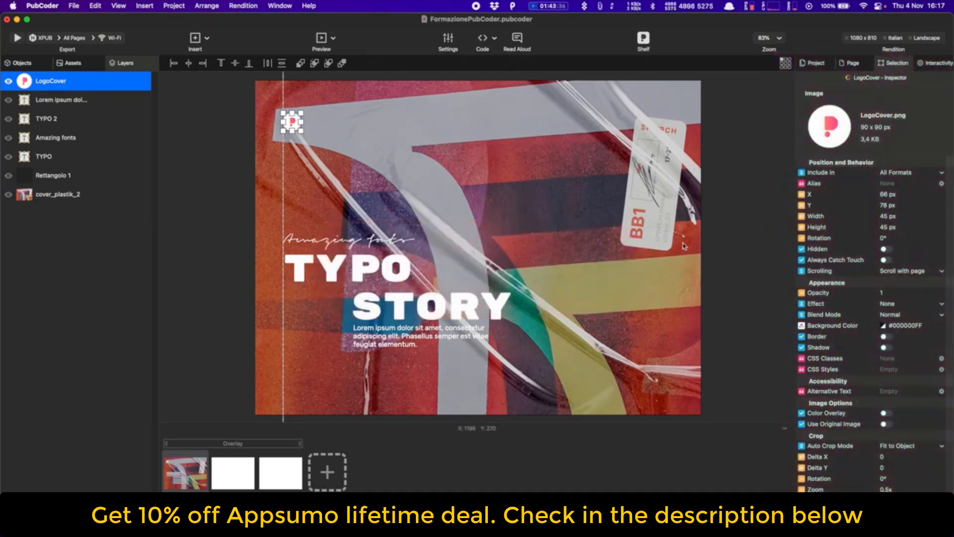
pyautogui.click(604, 333)
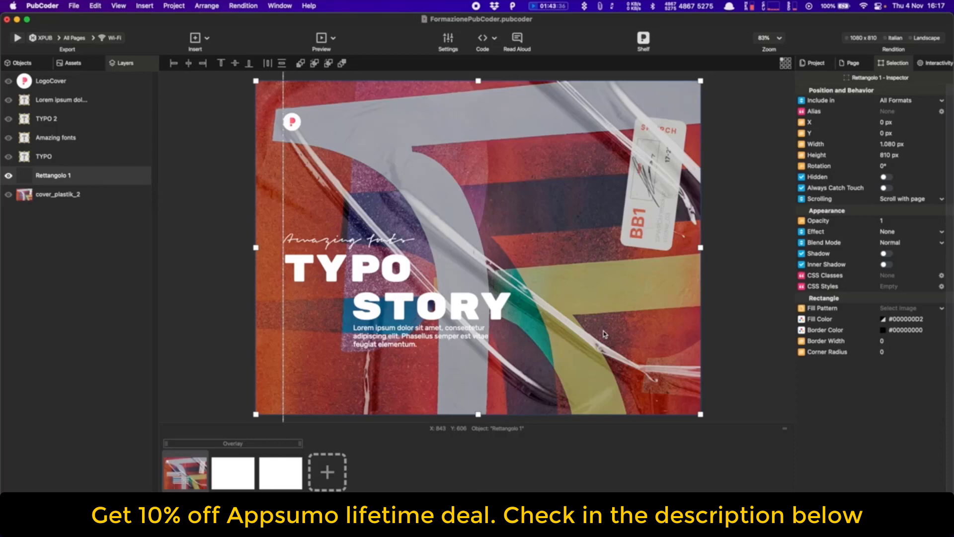
pyautogui.click(430, 310)
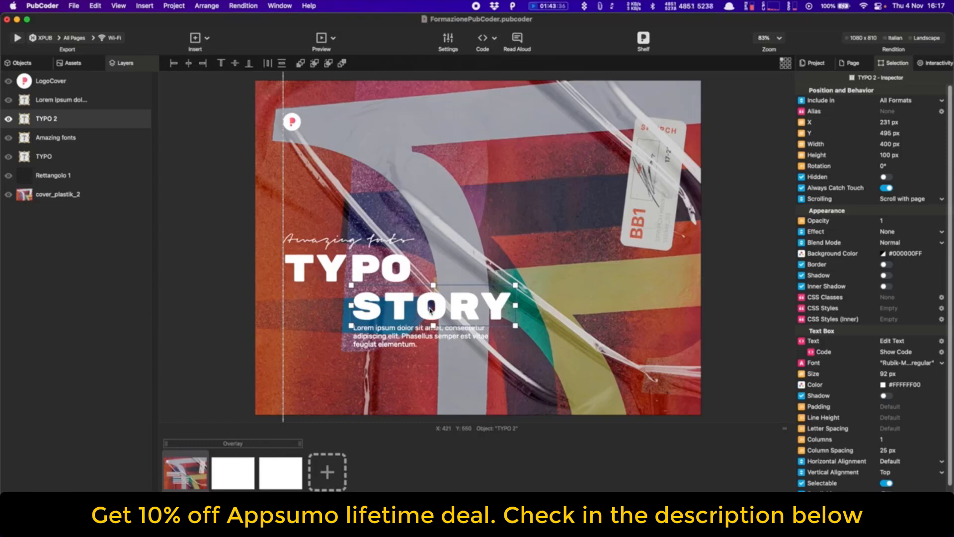
pyautogui.click(927, 64)
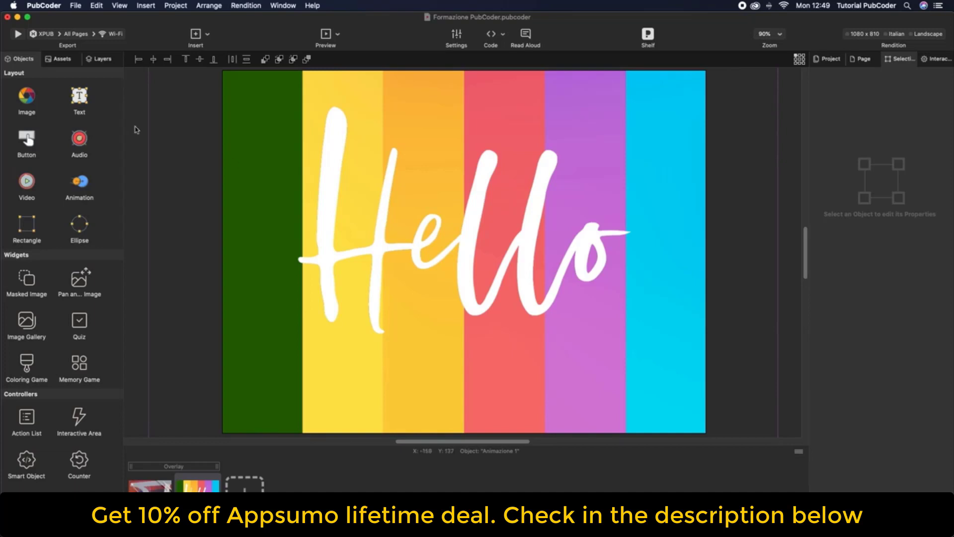
# Step: Add an image object at the centre of the Hello page and fill it with Macintoshp4.png from the assets library
pyautogui.moveTo(27, 96); pyautogui.dragTo(465, 247)
pyautogui.doubleClick(466, 248)
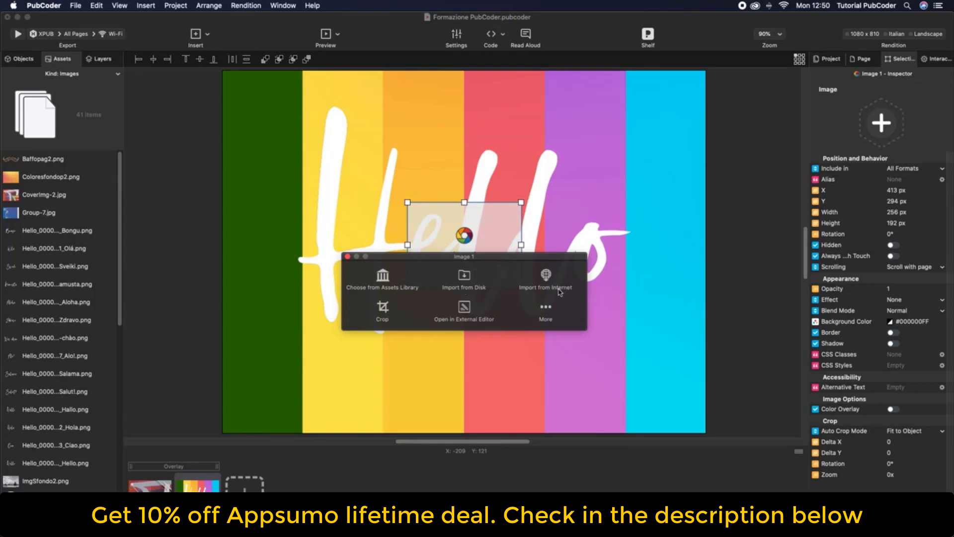
pyautogui.click(384, 277)
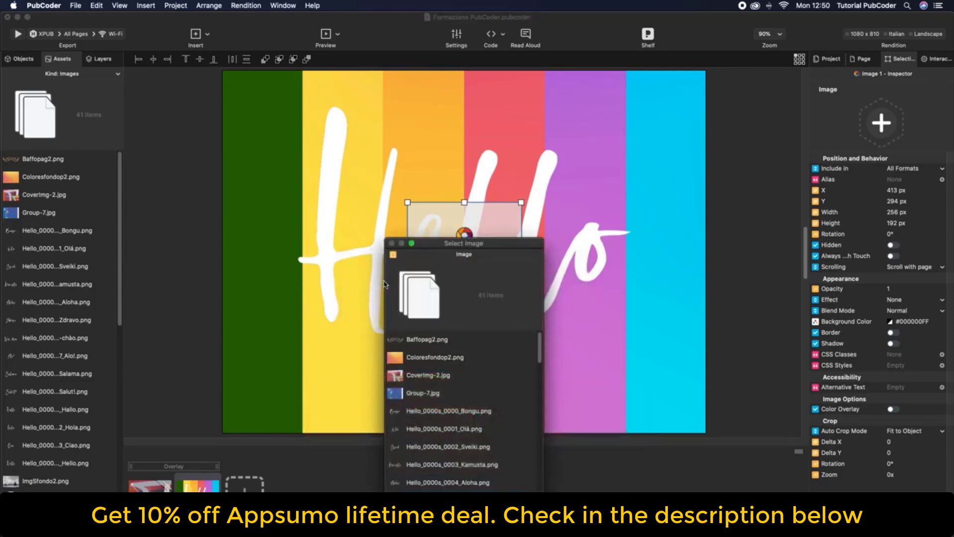
pyautogui.write('ac')
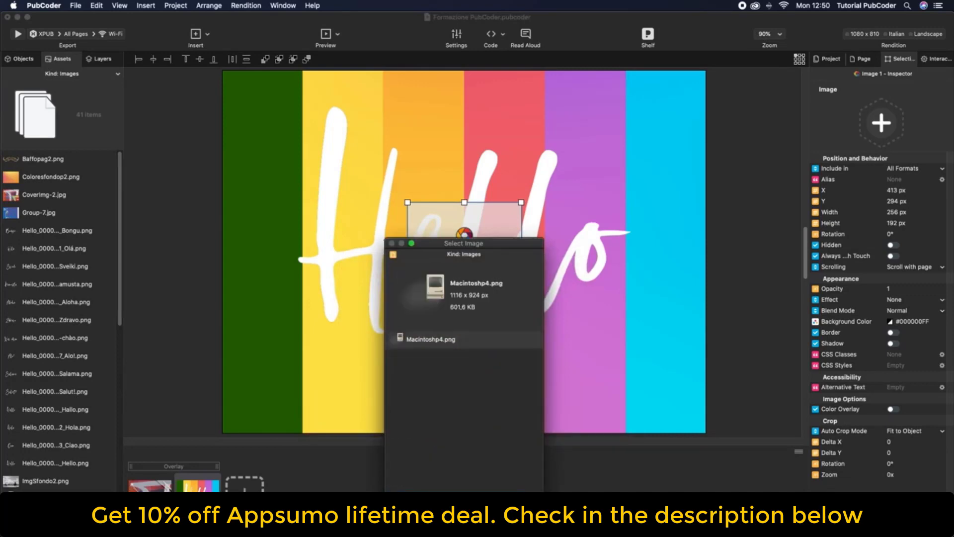
pyautogui.click(432, 342)
pyautogui.click(520, 509)
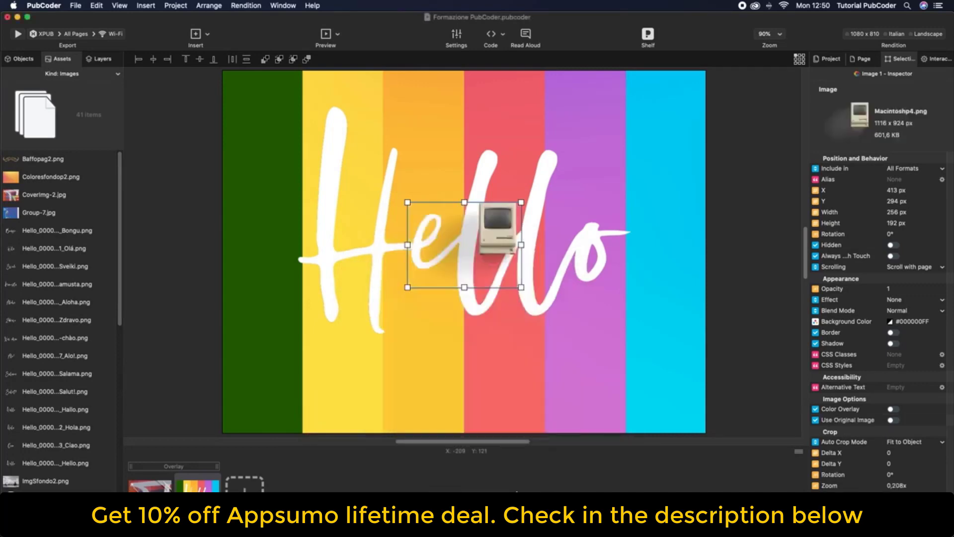
# Step: Enlarge the Macintosh image to about 654 × 490 px and move it to about X 198, Y 212 px
pyautogui.moveTo(524, 286); pyautogui.dragTo(611, 423)
pyautogui.click(568, 244)
pyautogui.moveTo(568, 243); pyautogui.dragTo(561, 274)
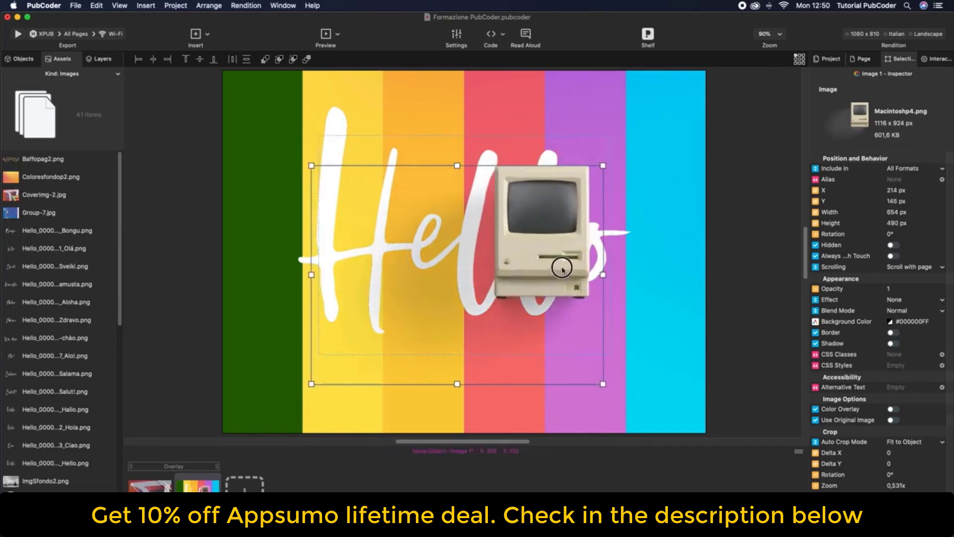
# Step: Add a second image object above the Macintosh, at the page's upper edge, and import Mousep2.png from the Desktop into it
pyautogui.click(20, 60)
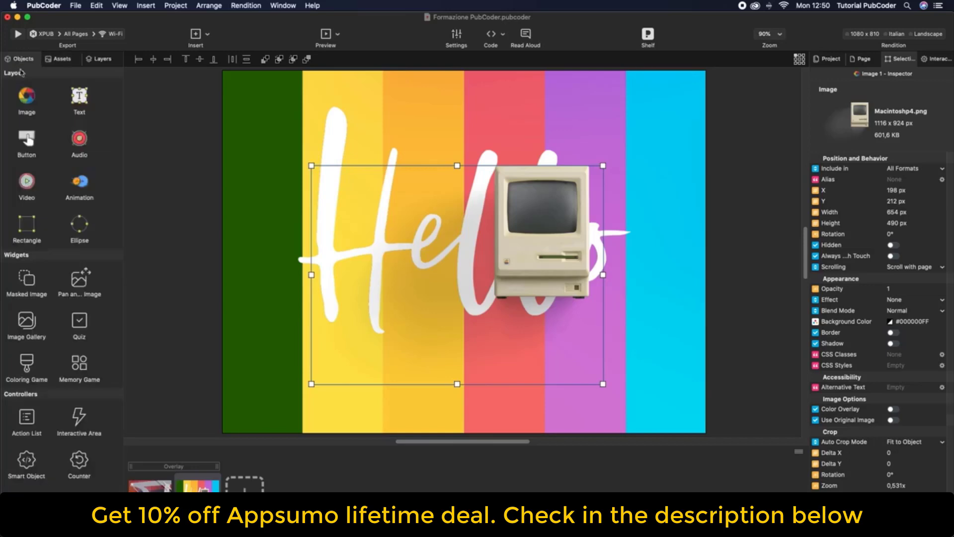
pyautogui.moveTo(25, 94); pyautogui.dragTo(606, 116)
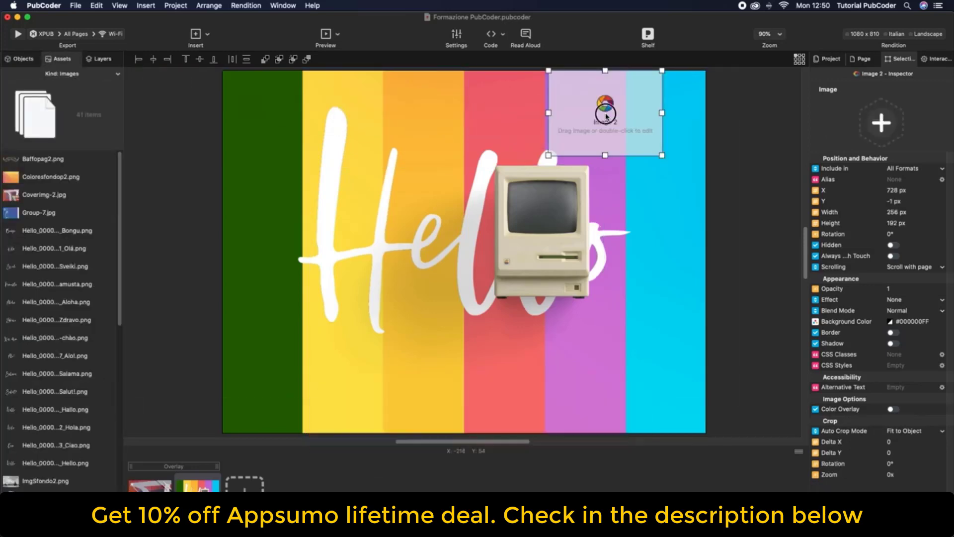
pyautogui.doubleClick(606, 116)
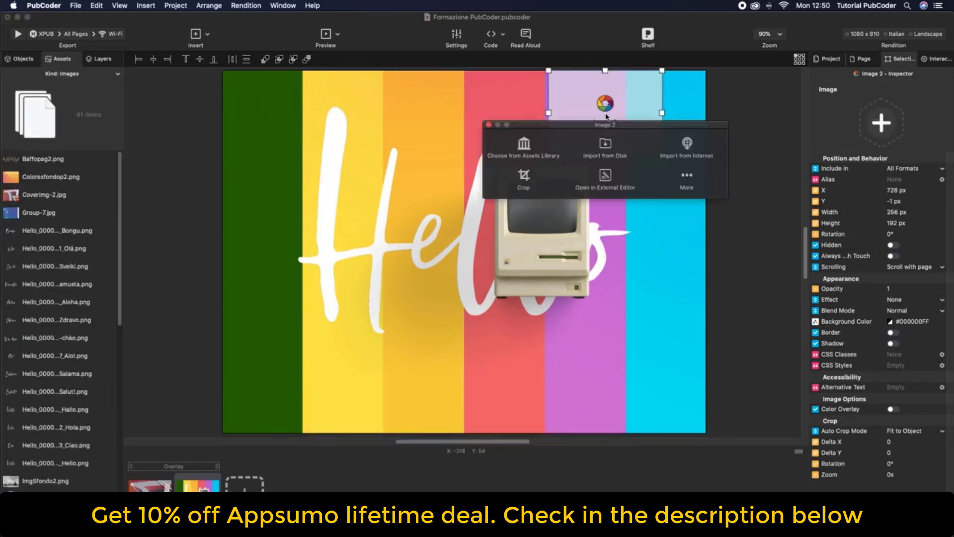
pyautogui.click(605, 145)
pyautogui.click(411, 137)
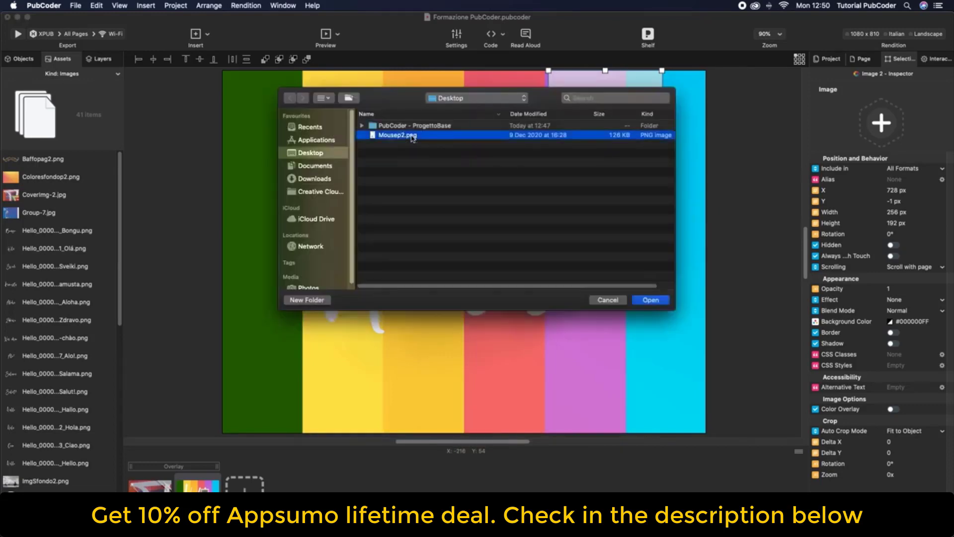
pyautogui.click(652, 300)
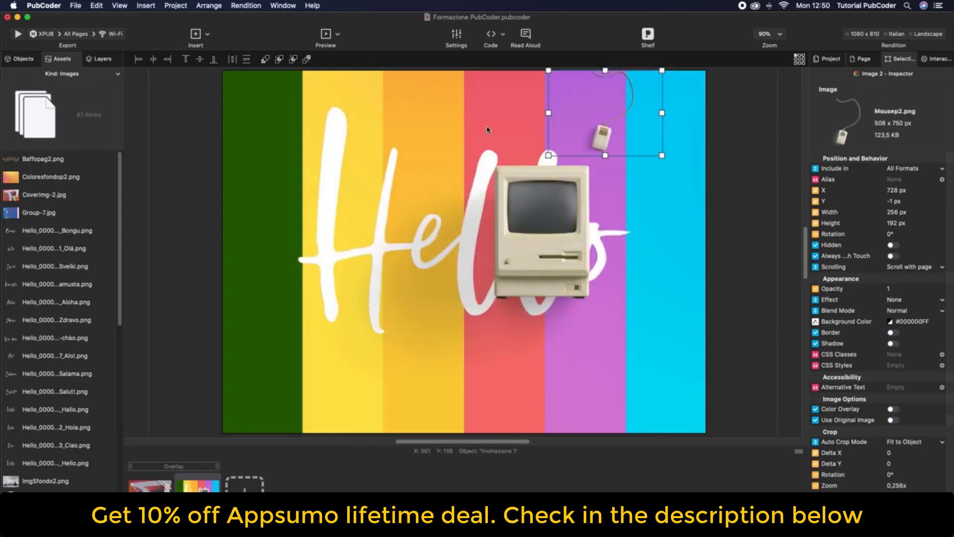
# Step: Add a third image object centred near the page's lower edge and open the internet image import for it
pyautogui.click(18, 59)
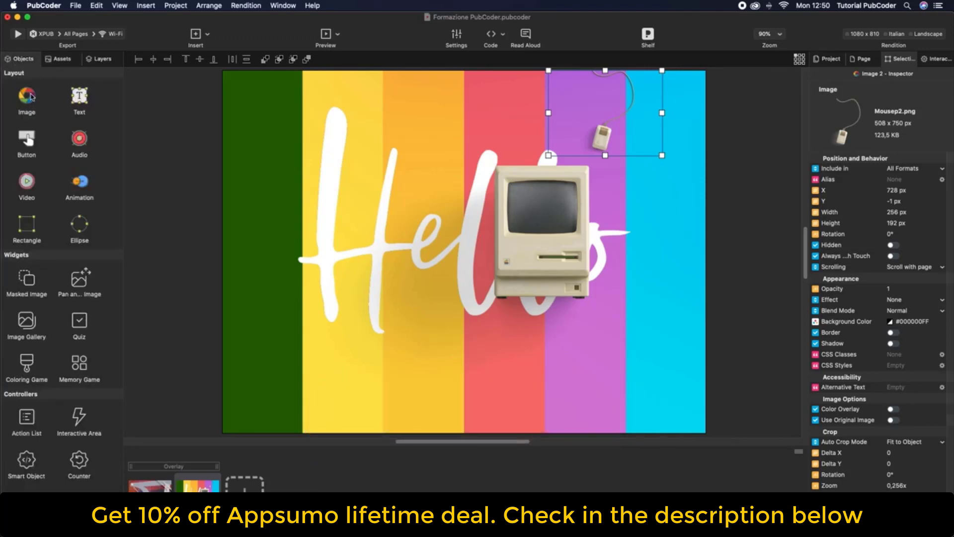
pyautogui.moveTo(31, 96); pyautogui.dragTo(467, 388)
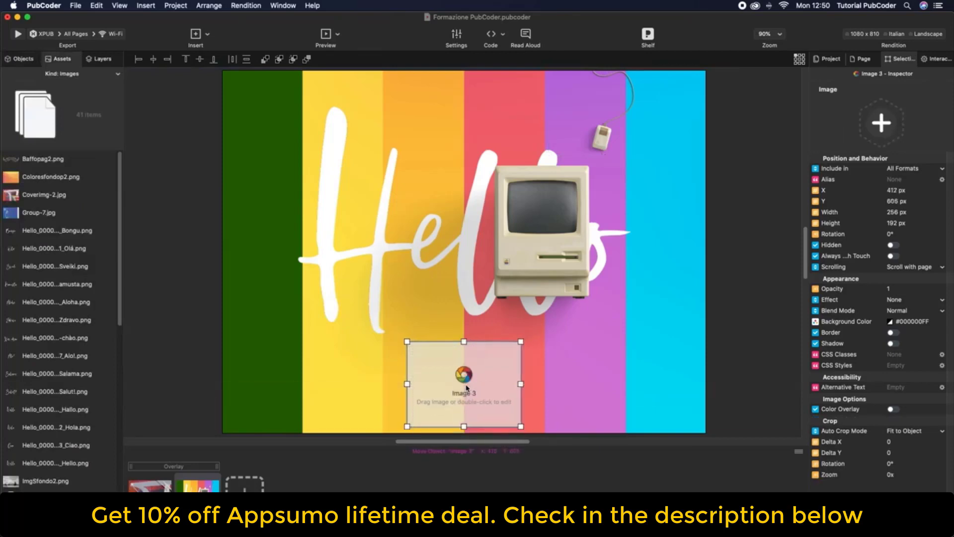
pyautogui.doubleClick(467, 388)
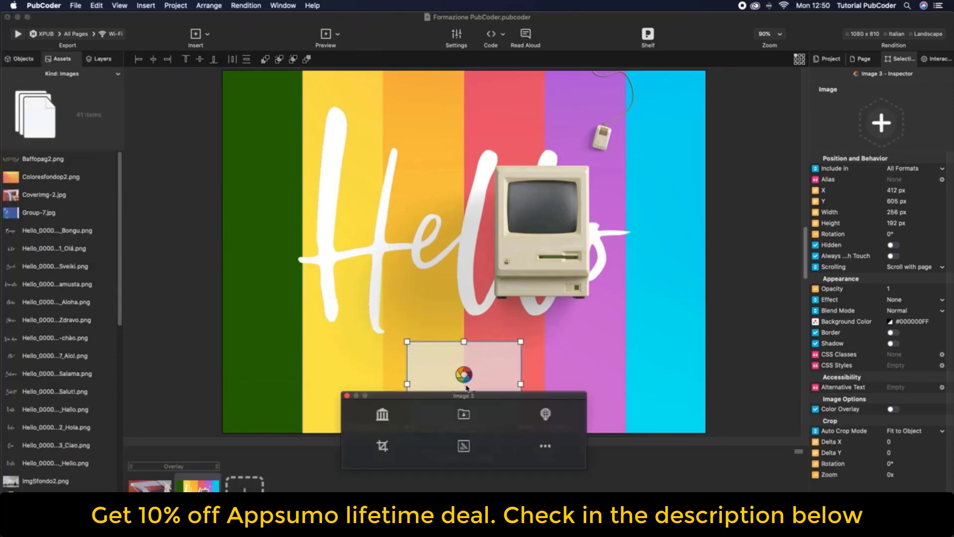
pyautogui.click(545, 415)
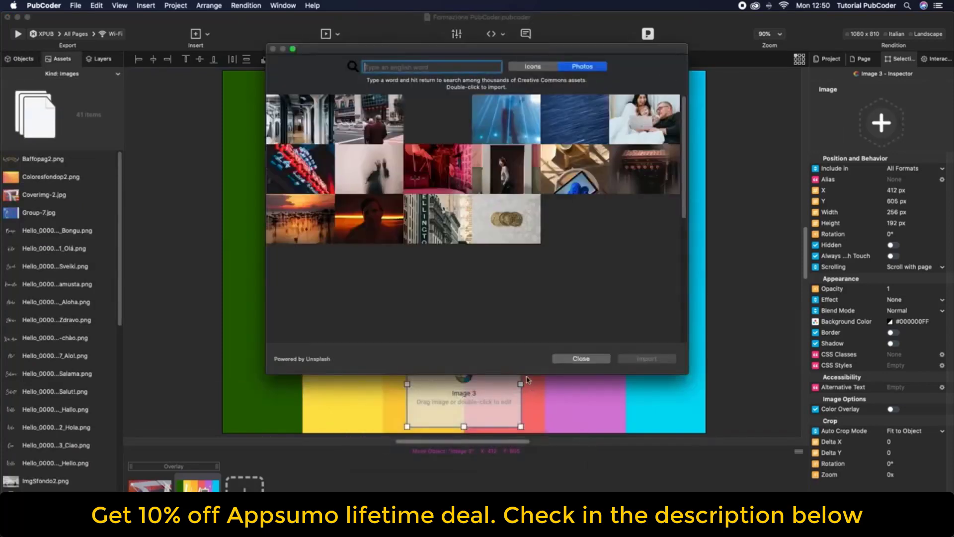
pyautogui.moveTo(430, 52); pyautogui.dragTo(420, 87)
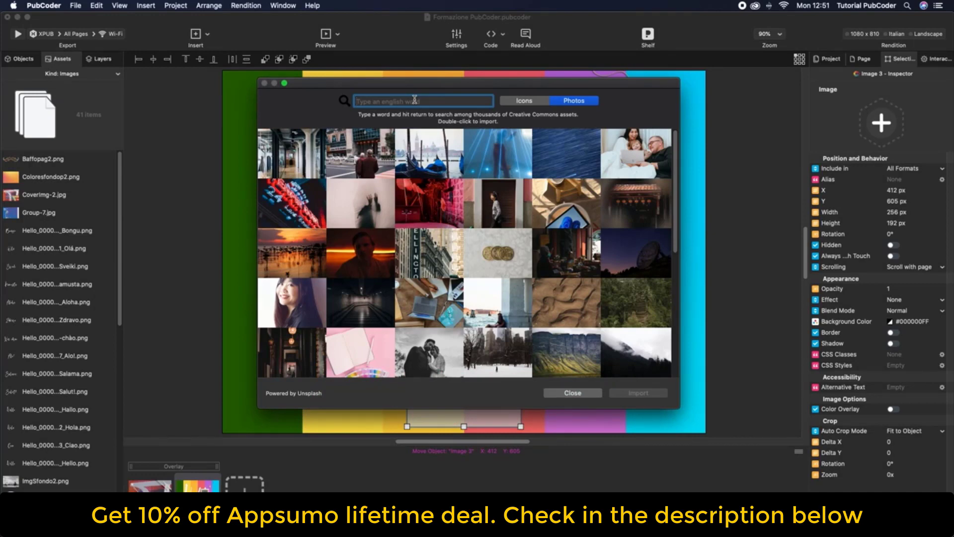
# Step: Search the online photos for "paint", browse the results and clear the search
pyautogui.write('paint')
pyautogui.press('Return')
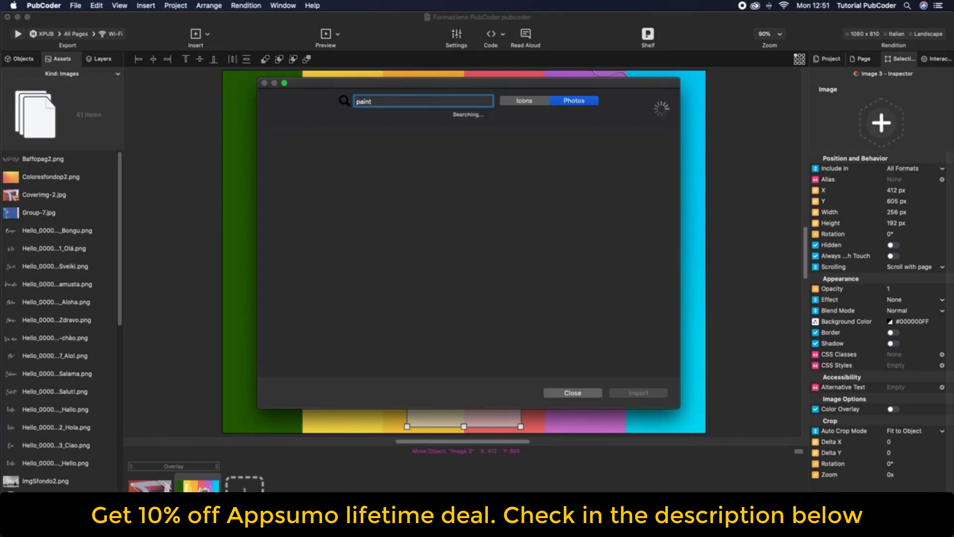
pyautogui.scroll(-10, 439, 256)
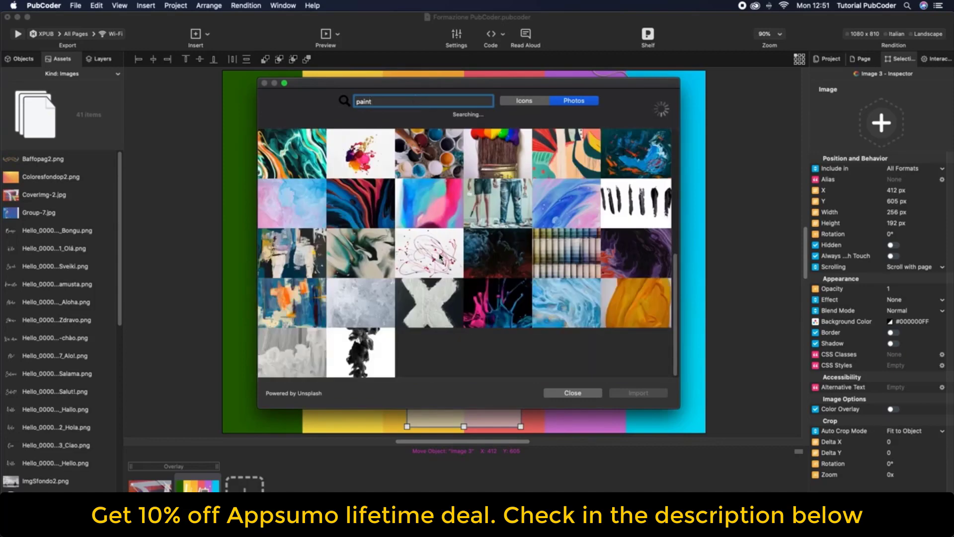
pyautogui.scroll(-3, 439, 256)
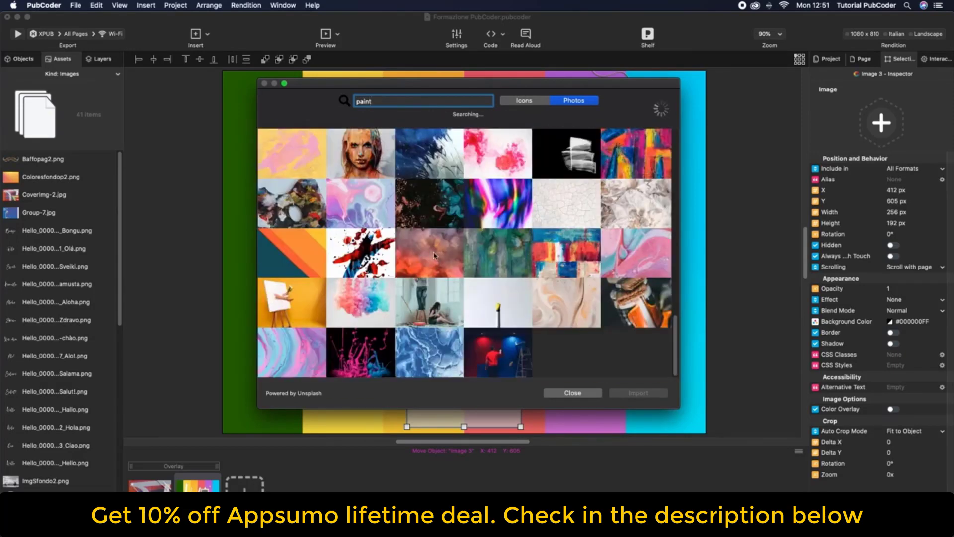
pyautogui.press('BackSpace')
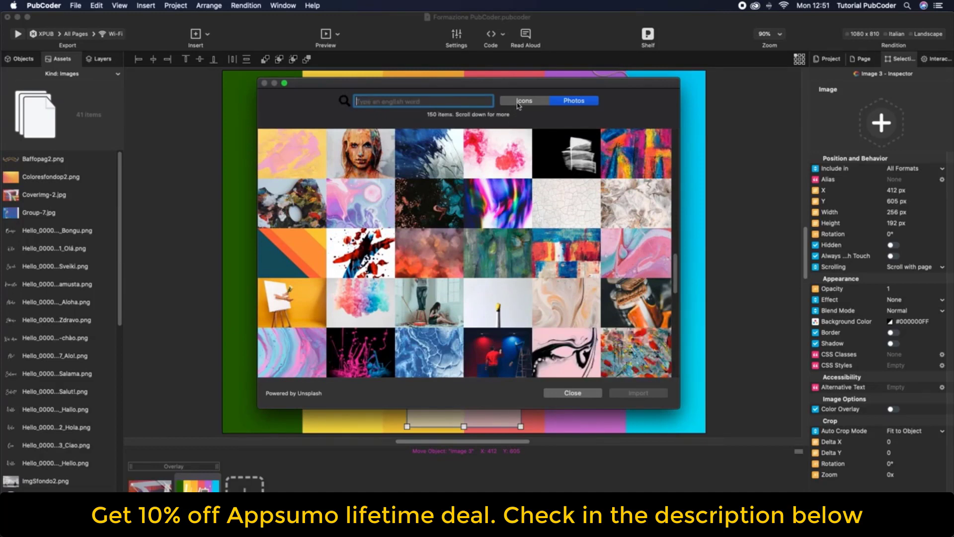
# Step: Search the online icons for "smartphone" and import the first icon as an image, keeping "smartphone" as its alternative description
pyautogui.click(518, 103)
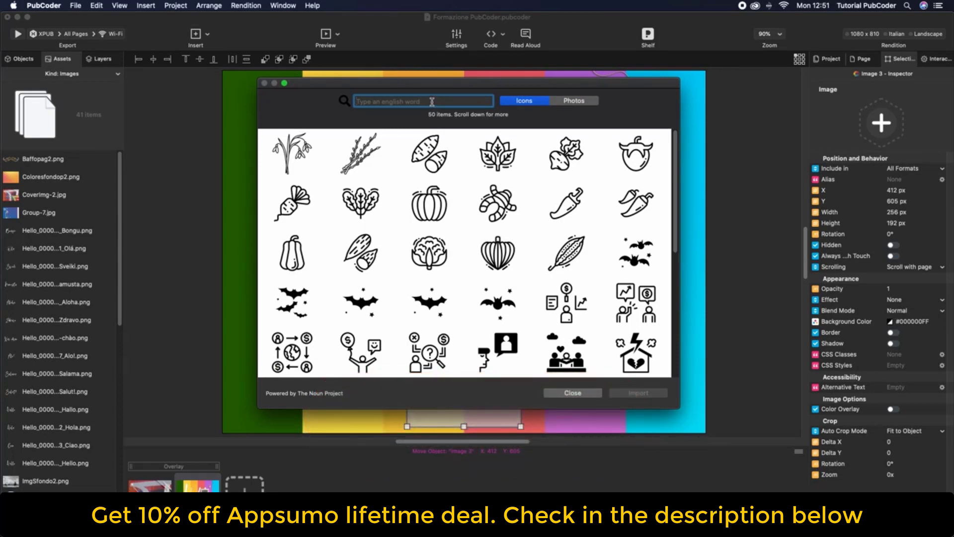
pyautogui.write('smartphone')
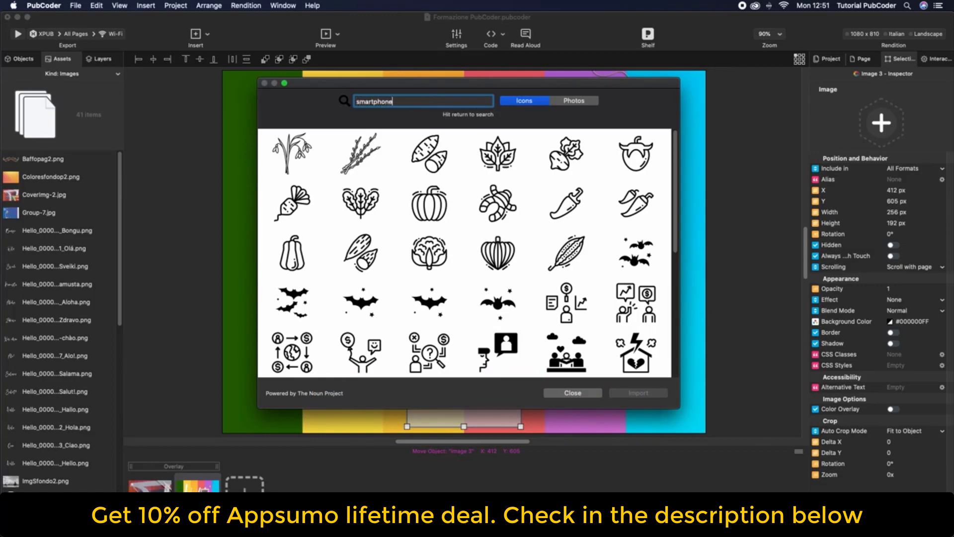
pyautogui.press('Return')
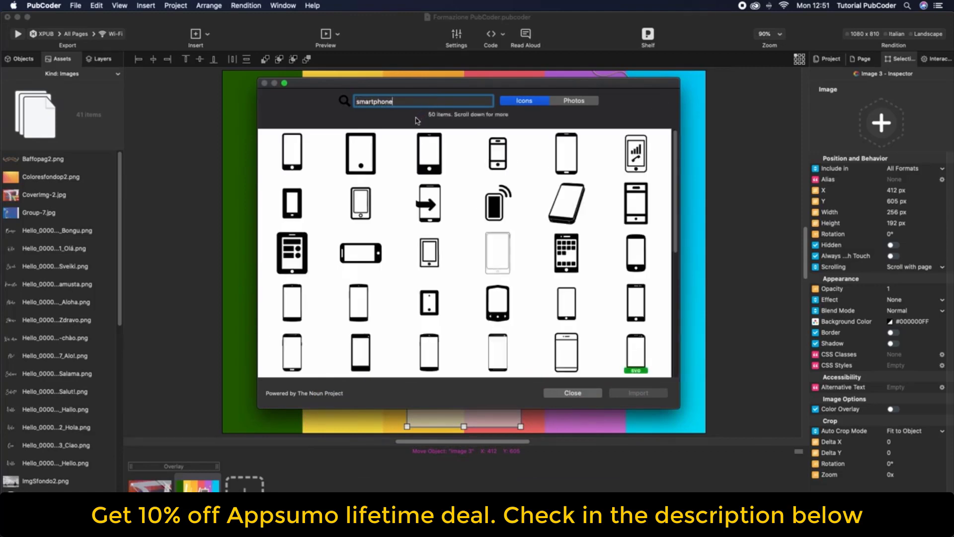
pyautogui.click(291, 169)
pyautogui.click(638, 393)
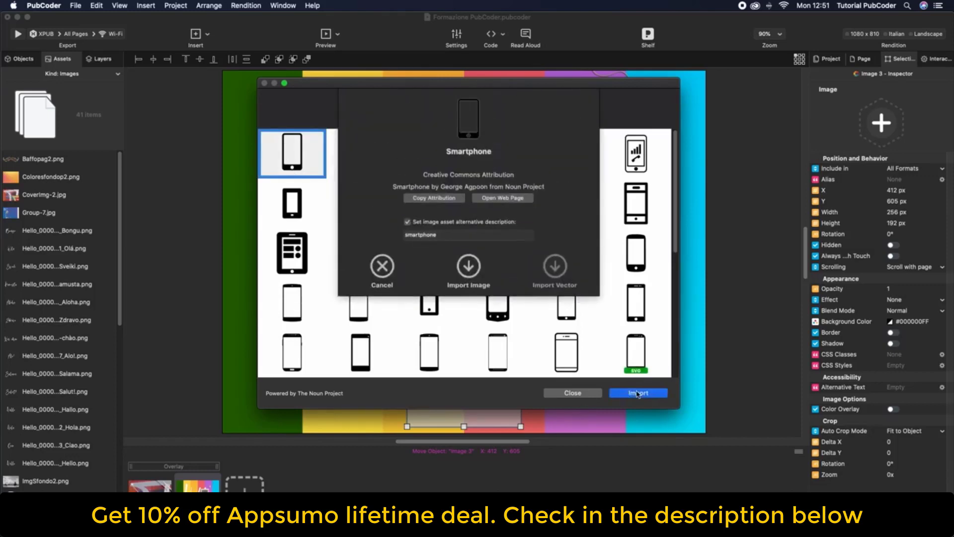
pyautogui.click(468, 268)
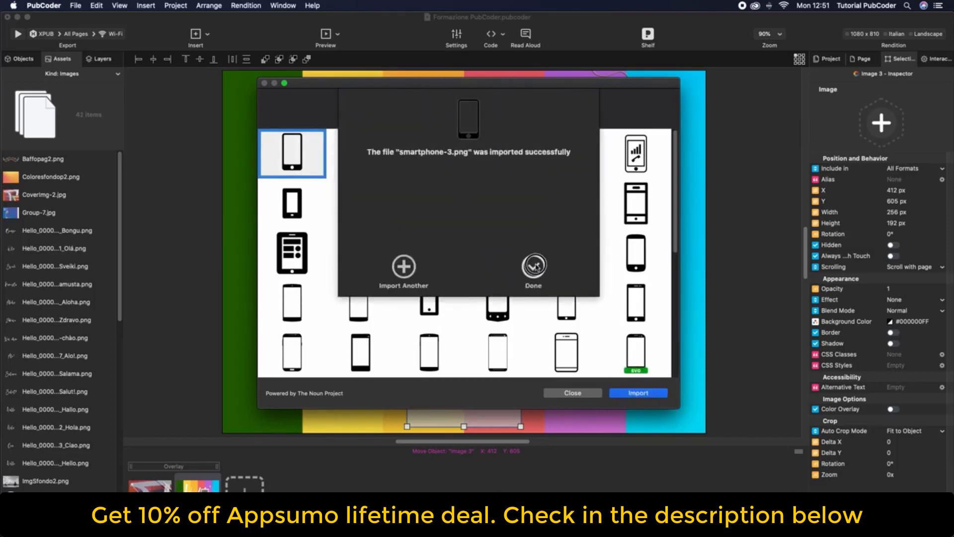
# Step: Finish importing the smartphone icon into the third image object
pyautogui.click(534, 265)
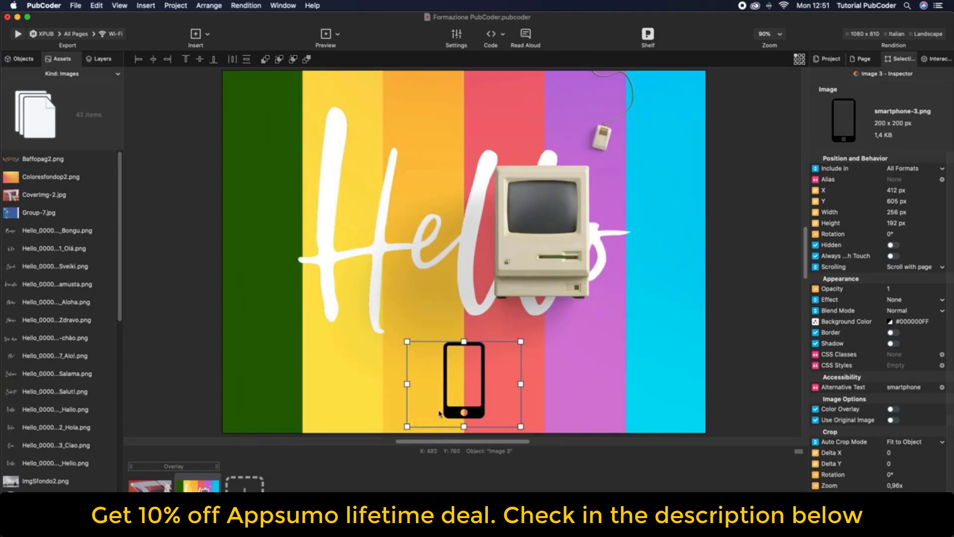
# Step: Try the Fill Object and Center auto crop modes on the Macintosh image, then return it to Fit to Object
pyautogui.click(542, 270)
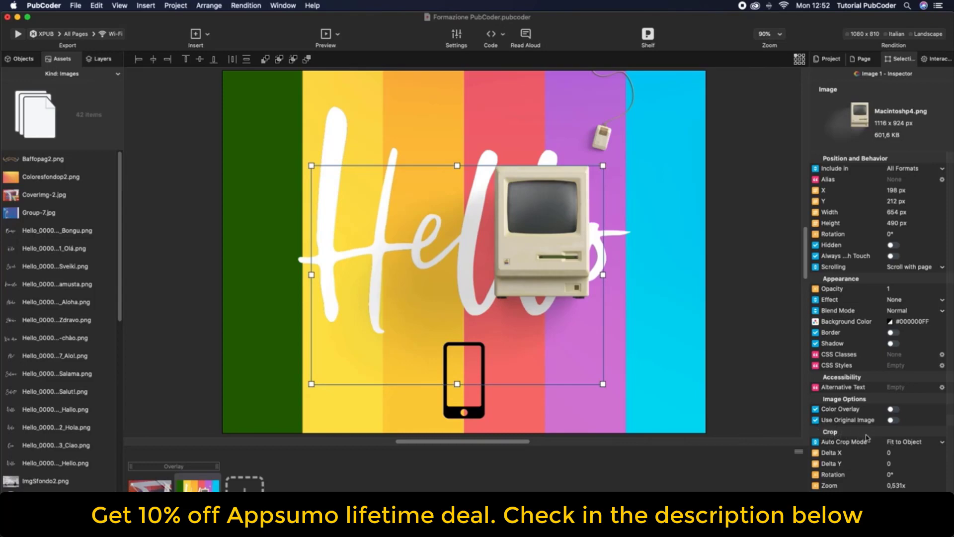
pyautogui.click(914, 442)
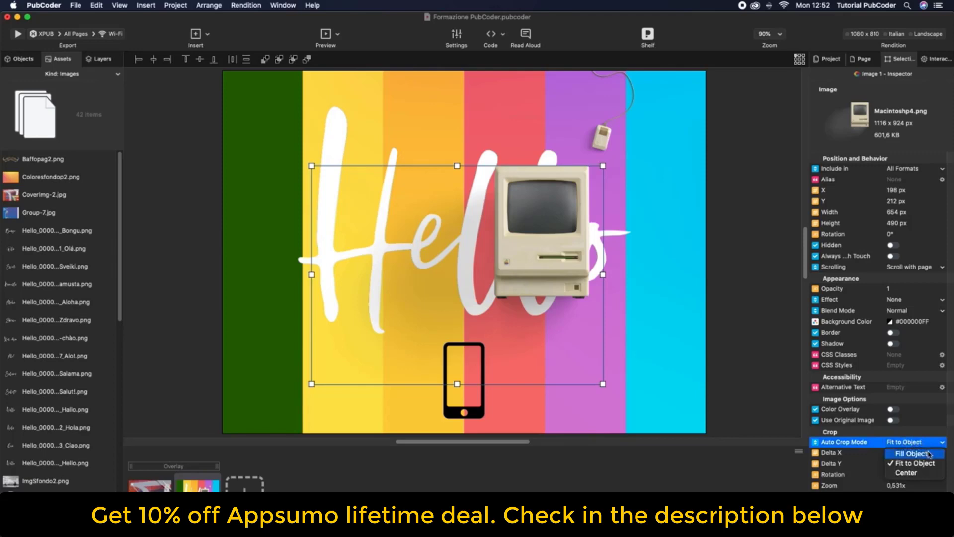
pyautogui.click(929, 454)
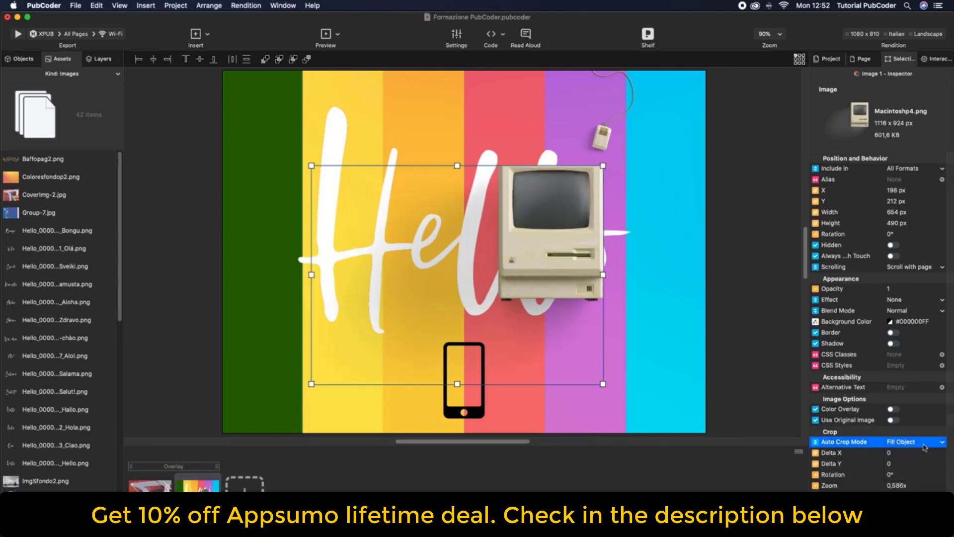
pyautogui.click(924, 443)
pyautogui.click(924, 464)
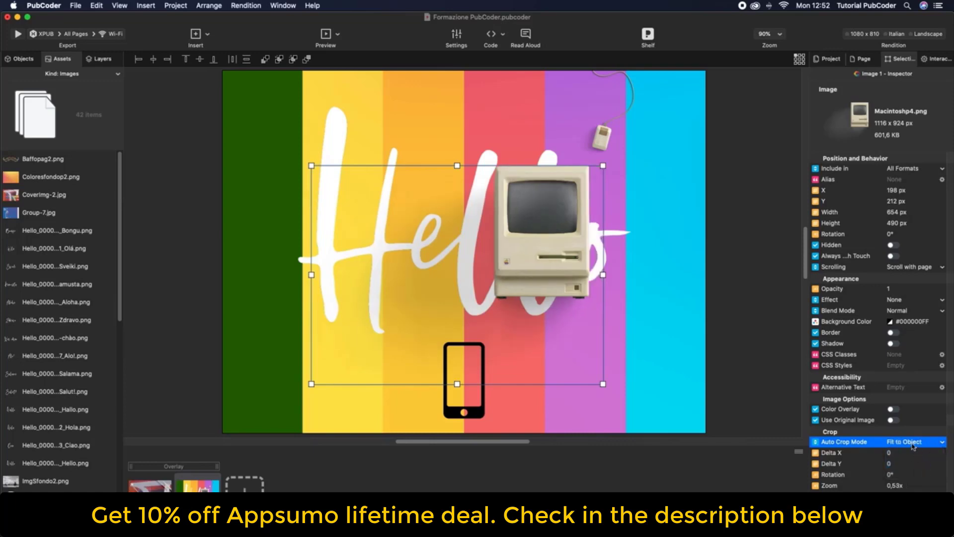
pyautogui.click(914, 443)
pyautogui.click(903, 476)
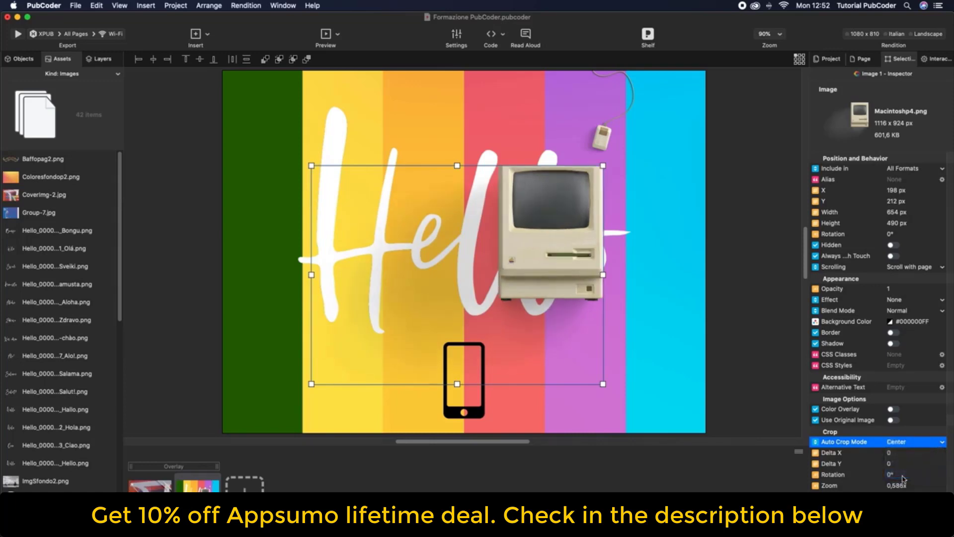
pyautogui.click(896, 446)
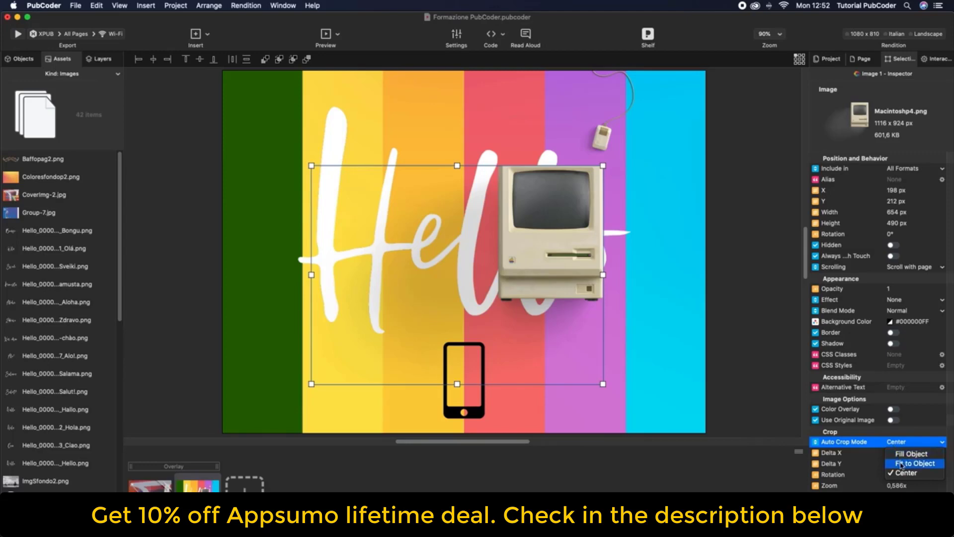
pyautogui.click(902, 464)
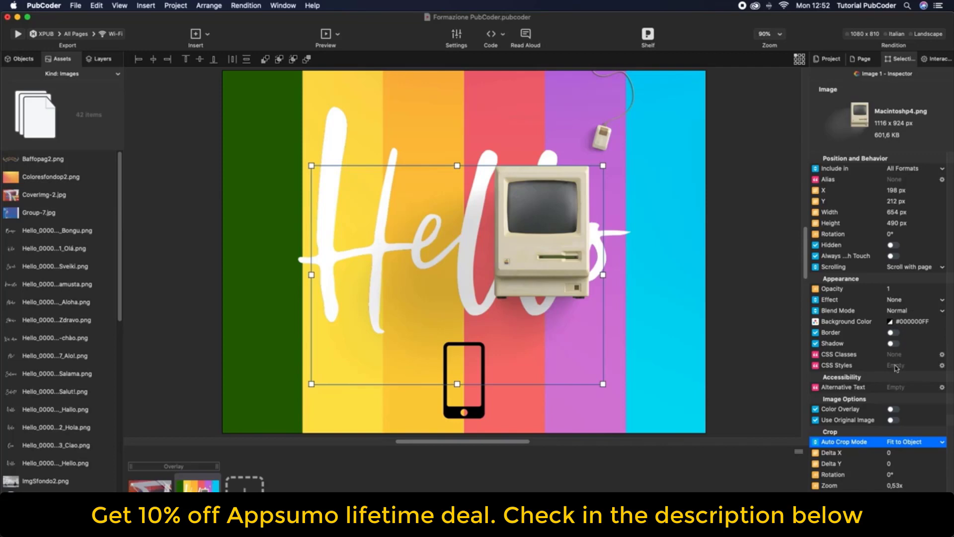
# Step: Crop the Macintosh image inside its frame at about 0.46x zoom and 3° rotation, offset about 38 horizontally and -24 vertically
pyautogui.doubleClick(546, 250)
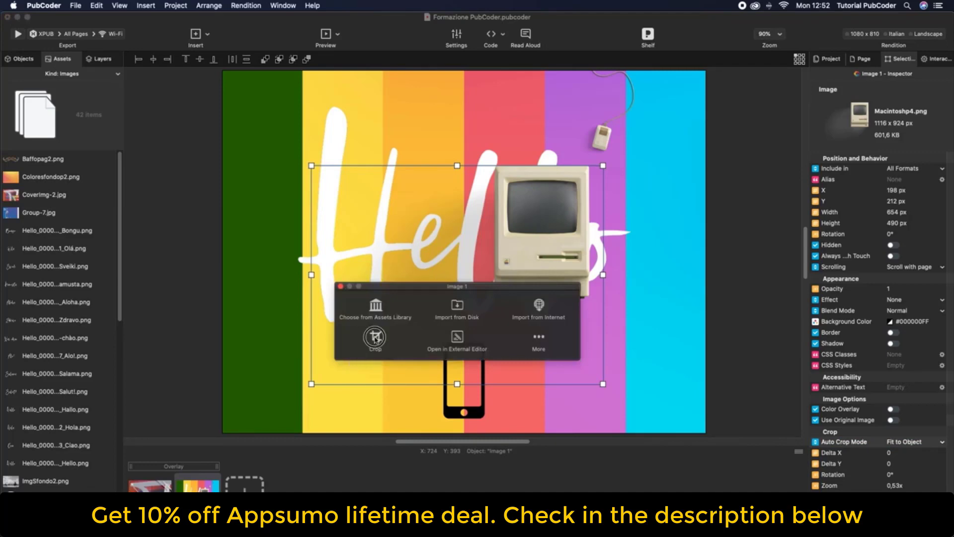
pyautogui.click(376, 341)
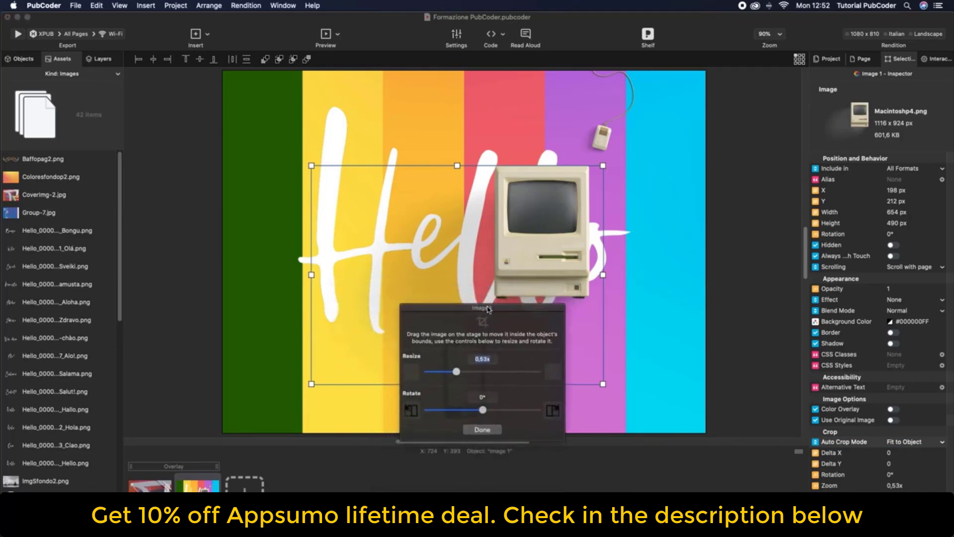
pyautogui.click(457, 373)
pyautogui.moveTo(457, 372)
pyautogui.mouseDown()
pyautogui.moveTo(504, 365)
pyautogui.moveTo(453, 373)
pyautogui.mouseUp()
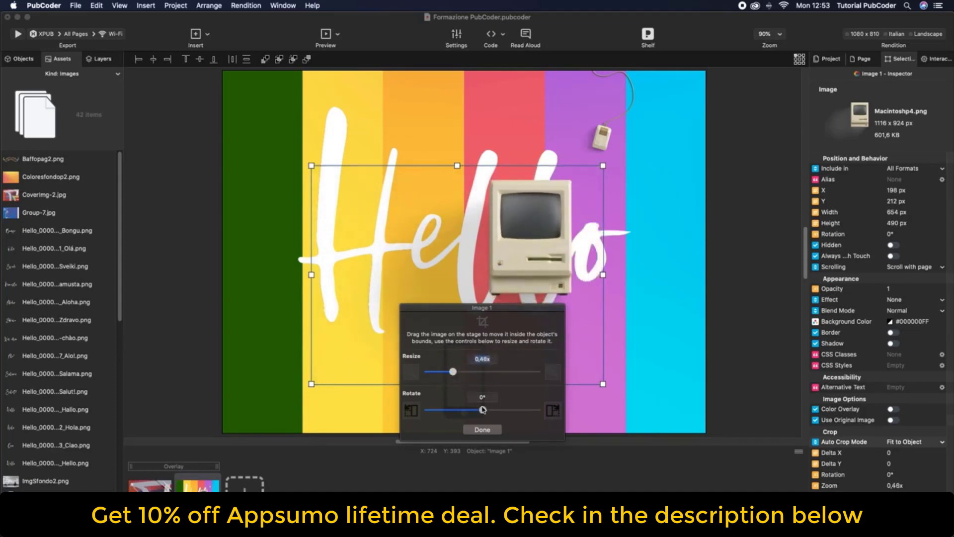
pyautogui.moveTo(482, 410)
pyautogui.mouseDown()
pyautogui.moveTo(463, 411)
pyautogui.moveTo(483, 410)
pyautogui.mouseUp()
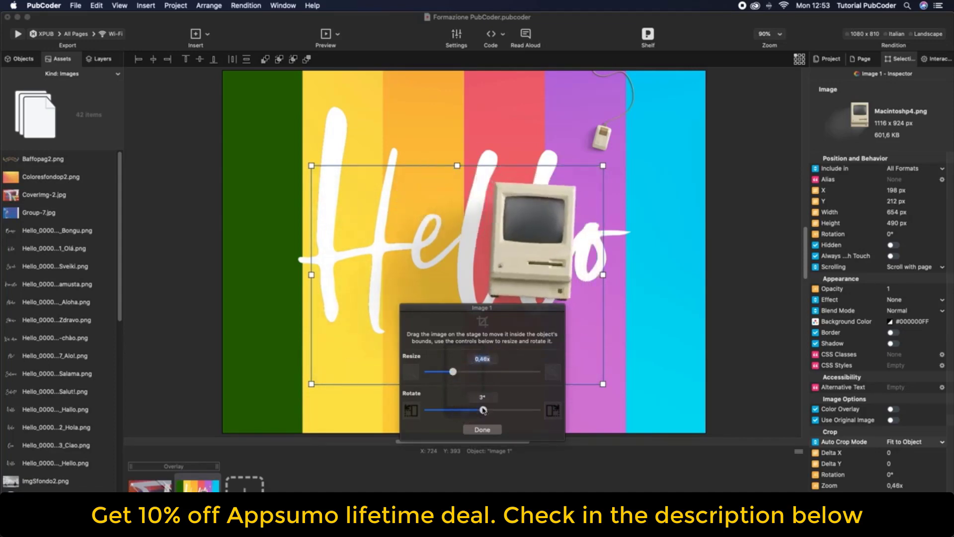
pyautogui.moveTo(530, 229); pyautogui.dragTo(573, 200)
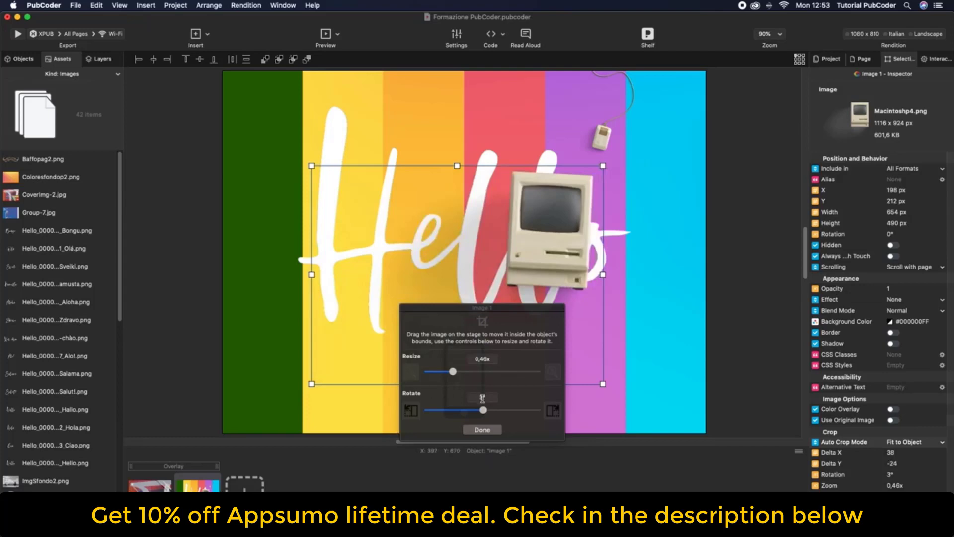
pyautogui.click(484, 430)
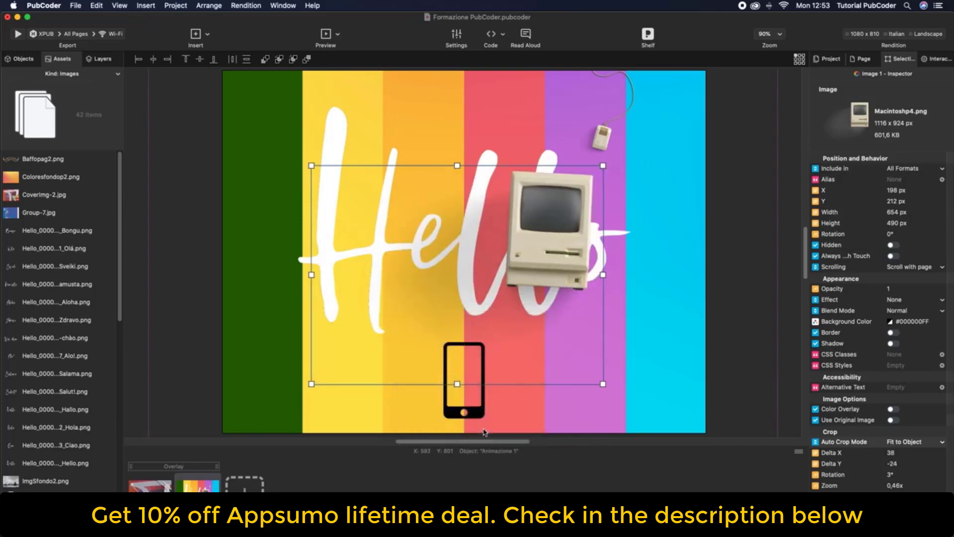
# Step: Review the external editors assigned in the application preferences and close the preferences
pyautogui.click(471, 408)
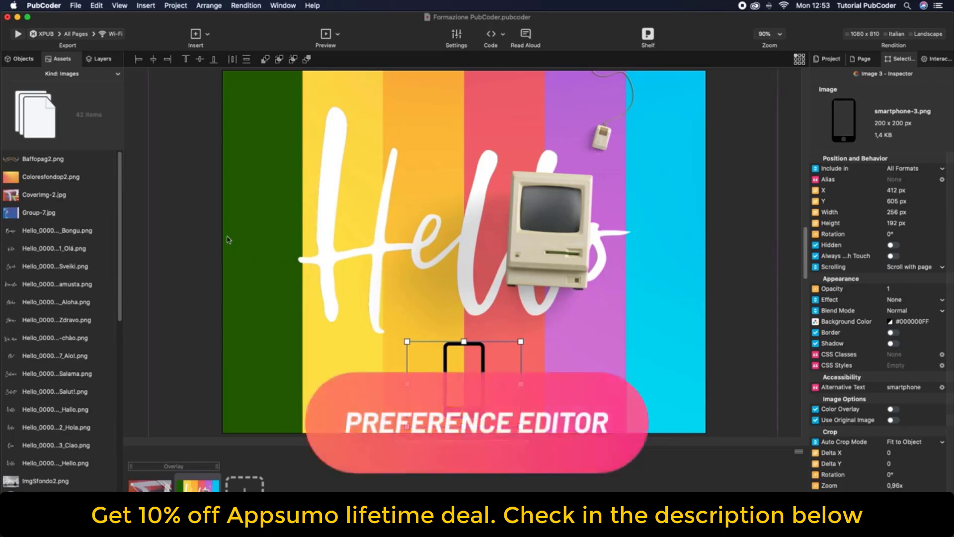
pyautogui.click(45, 6)
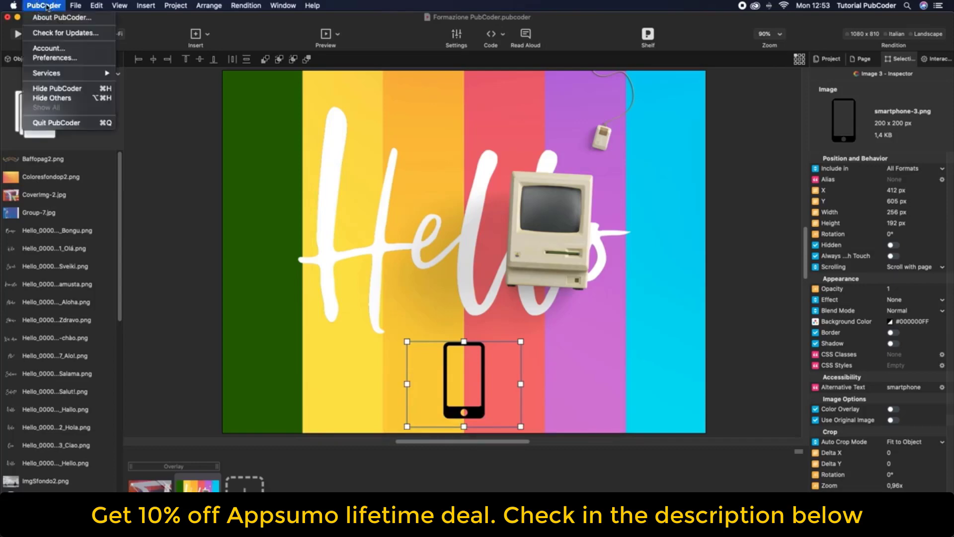
pyautogui.click(54, 55)
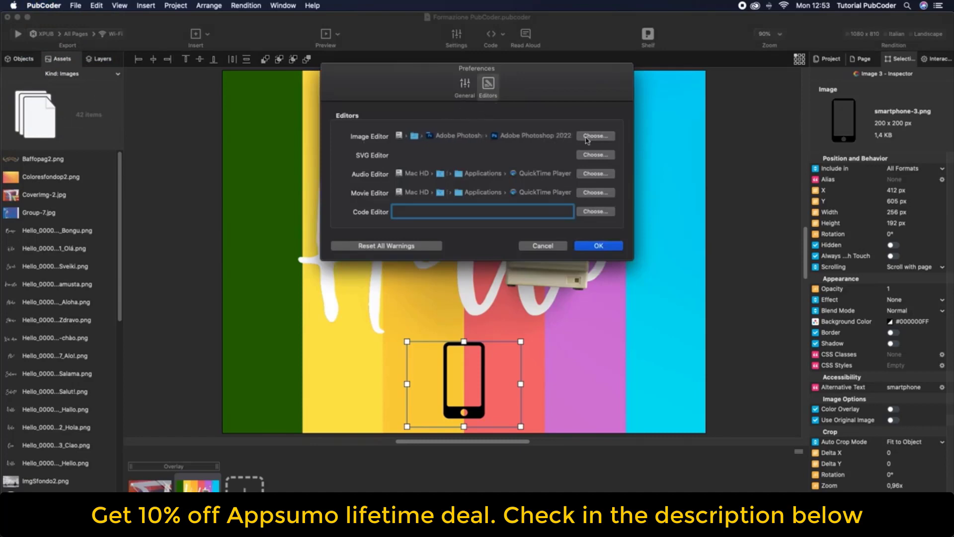
pyautogui.click(599, 246)
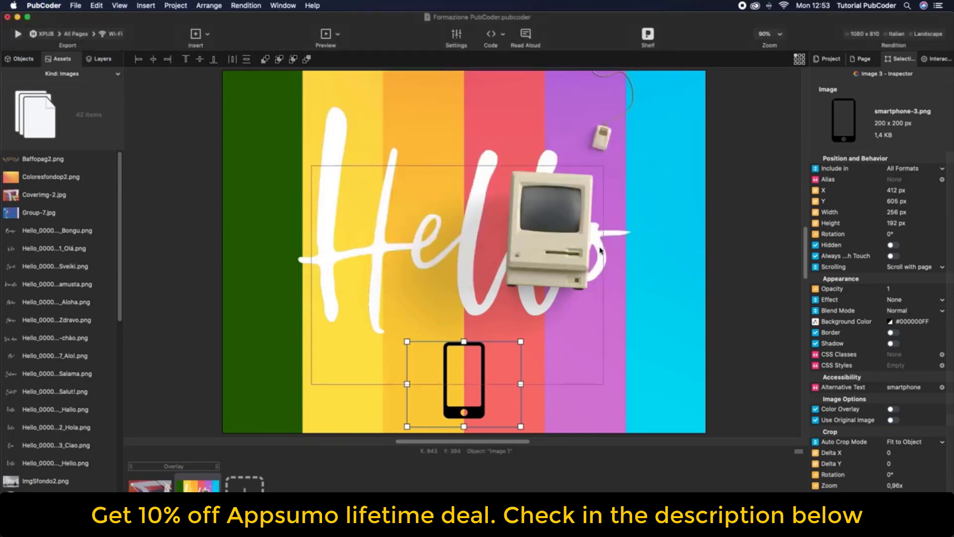
# Step: Open the striped background image Sfondop2-2.png in Photoshop as its external editor, dismiss the graphics compatibility notice and bring the whole window into view
pyautogui.click(256, 168)
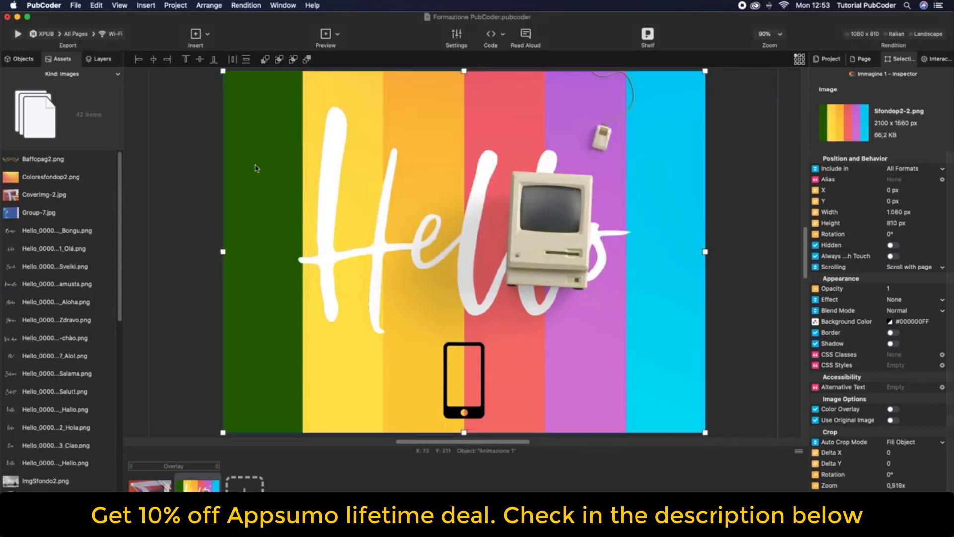
pyautogui.doubleClick(256, 168)
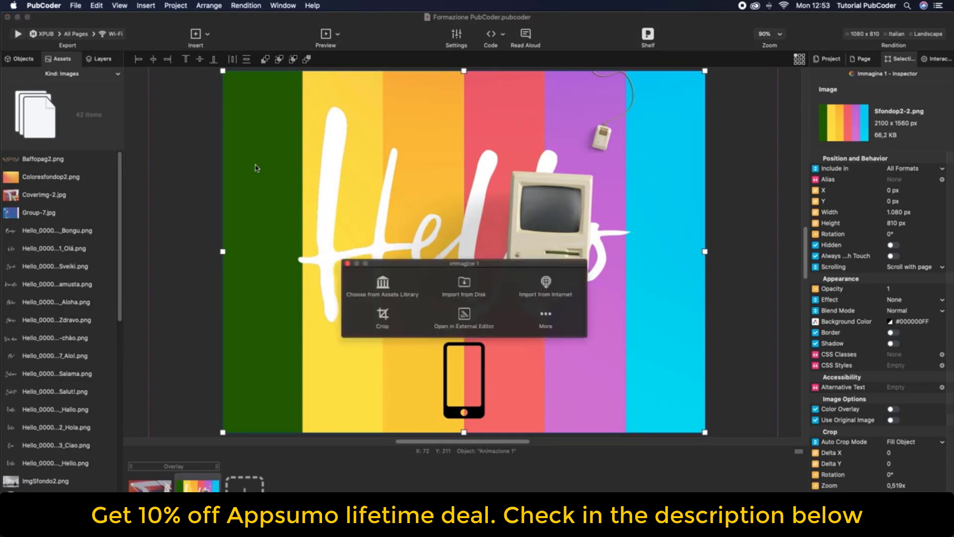
pyautogui.click(464, 314)
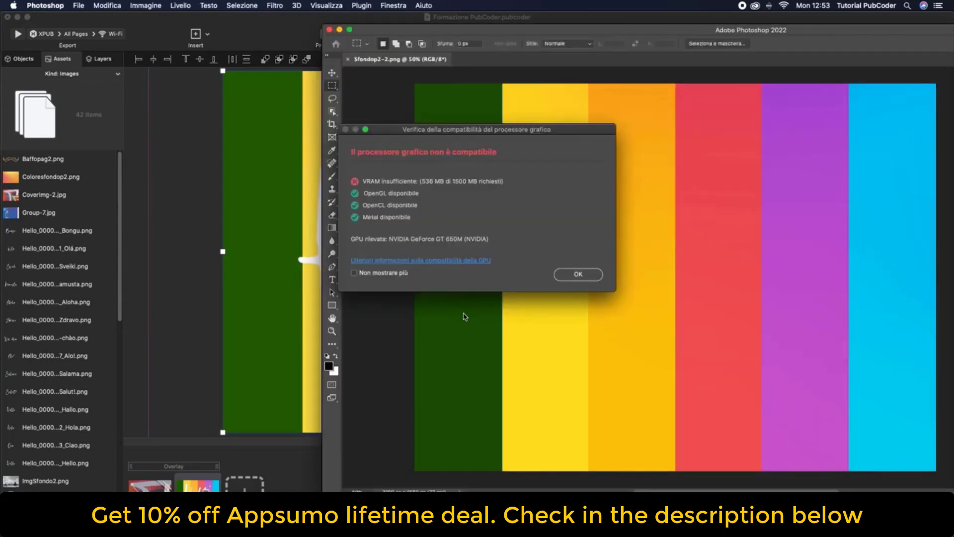
pyautogui.click(567, 274)
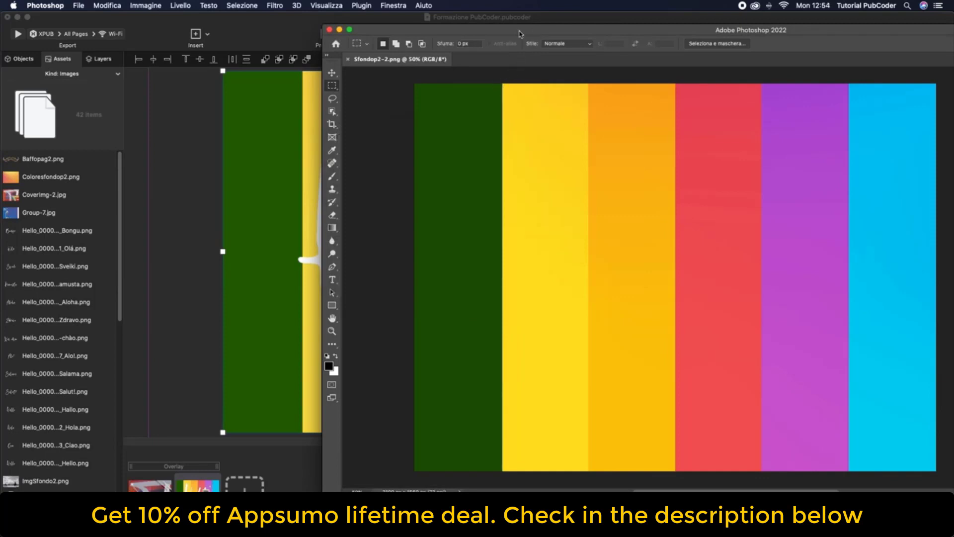
pyautogui.moveTo(519, 32); pyautogui.dragTo(276, 27)
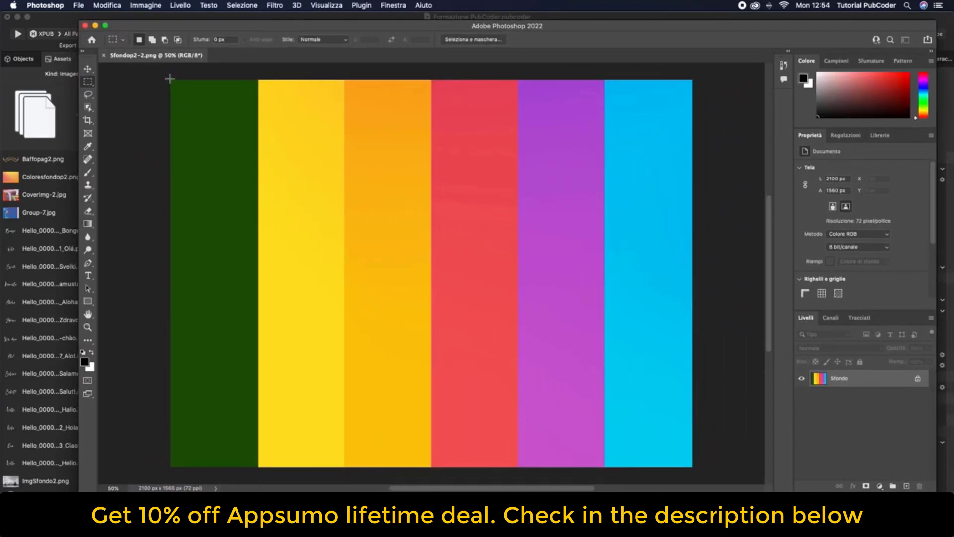
# Step: Select the dark green stripe and cover it with a bright green solid colour fill layer
pyautogui.moveTo(170, 79); pyautogui.dragTo(259, 471)
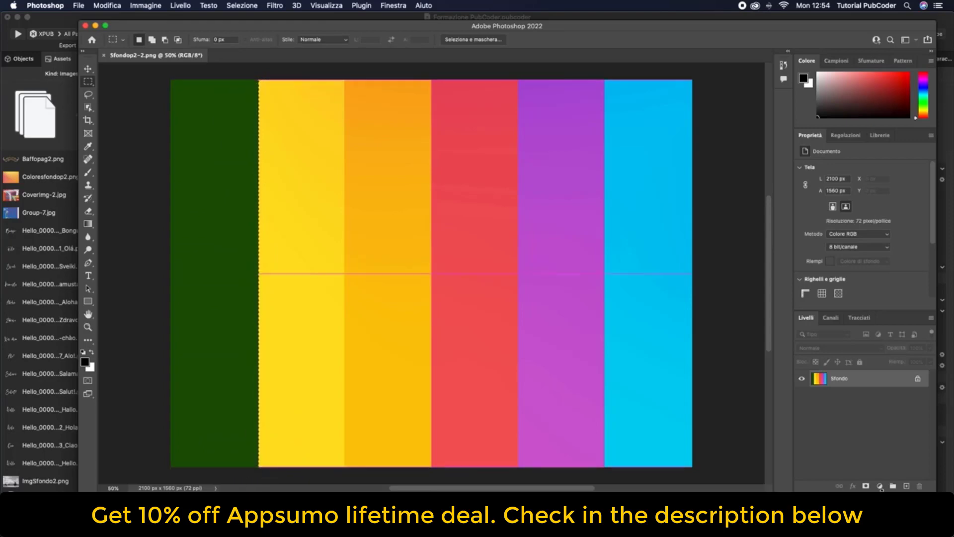
pyautogui.click(880, 495)
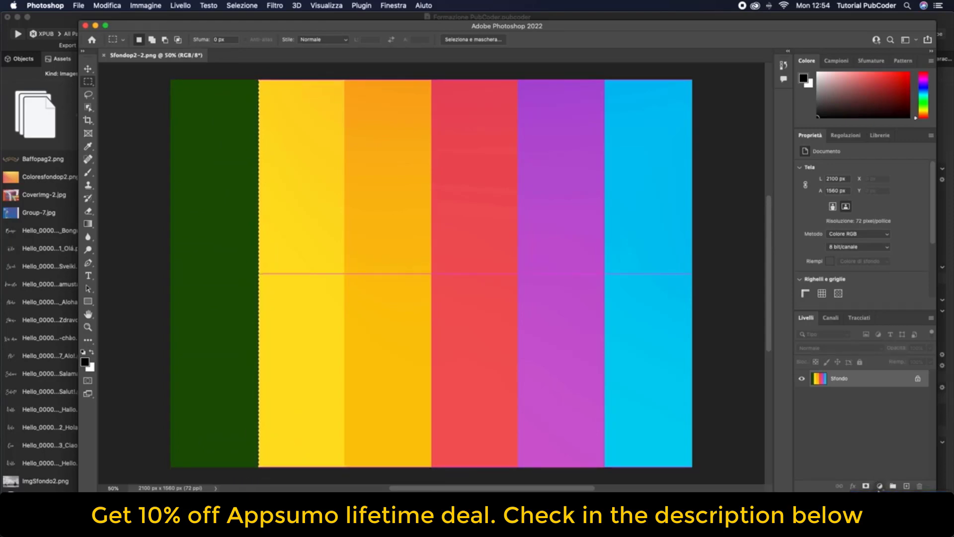
pyautogui.click(489, 289)
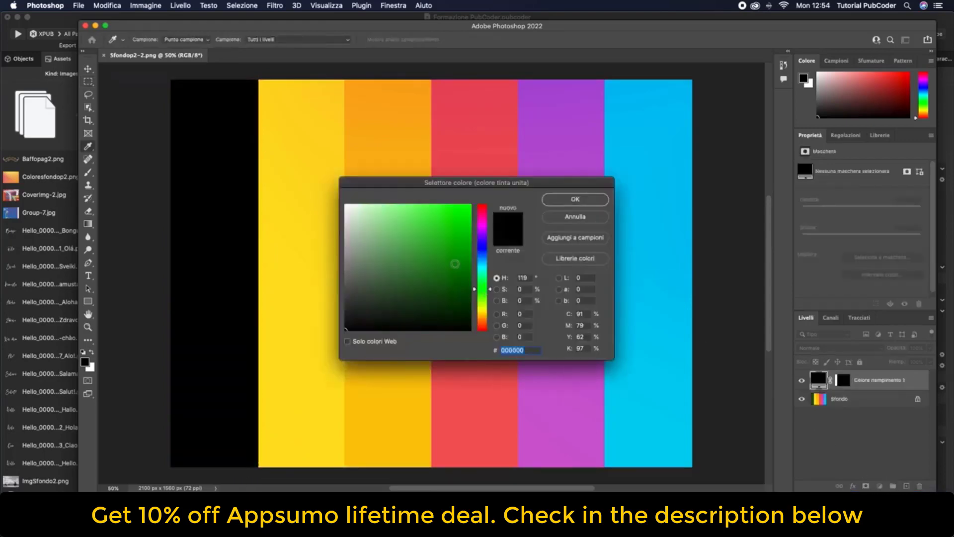
pyautogui.moveTo(459, 234); pyautogui.dragTo(483, 197)
pyautogui.click(591, 200)
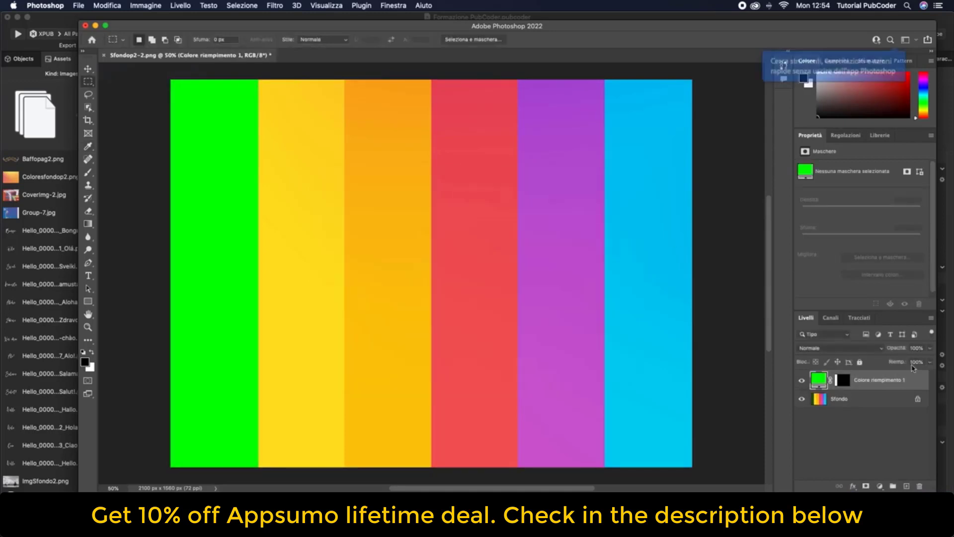
# Step: Merge the fill layer into the background, save Sfondop2-2.png and switch back to PubCoder
pyautogui.click(849, 399)
pyautogui.press('super+z')
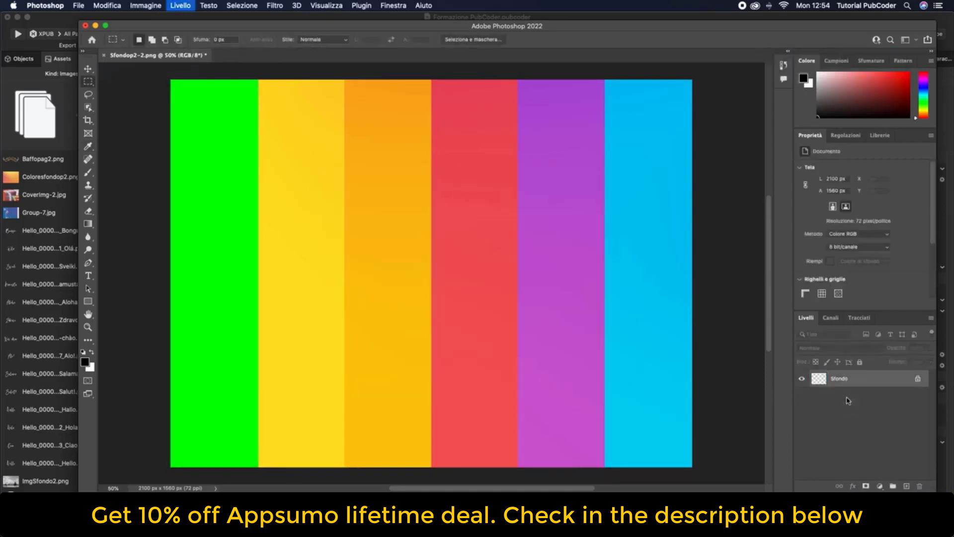
pyautogui.moveTo(266, 26); pyautogui.dragTo(537, 30)
pyautogui.press('super+s')
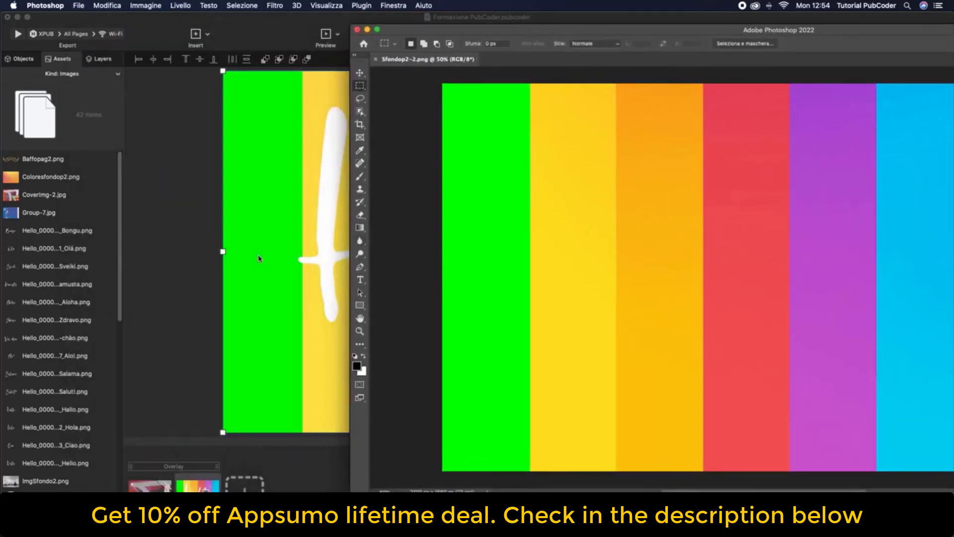
pyautogui.click(258, 258)
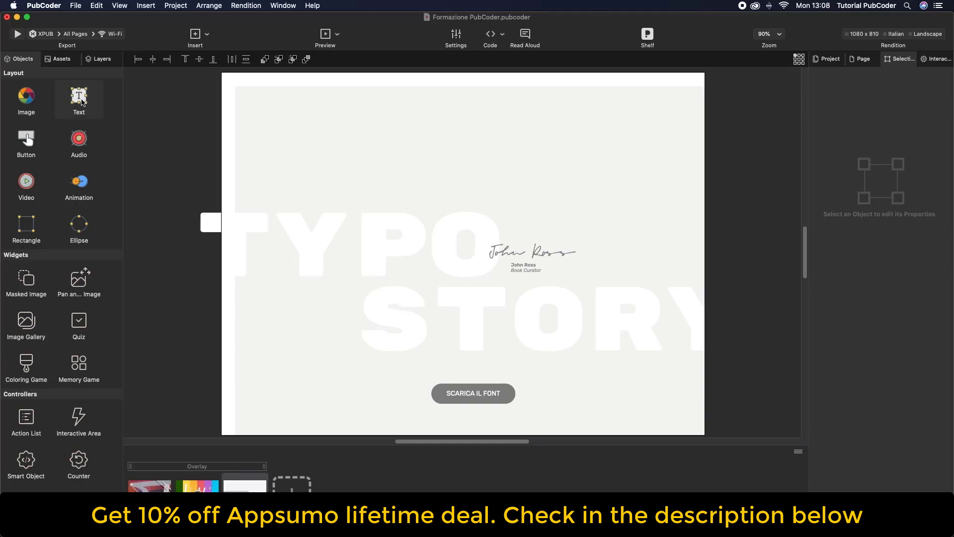
# Step: Add a 256 × 192 px text object above the signature on the Typo Story page, at about X 656, Y 174 px, and select it
pyautogui.moveTo(81, 102); pyautogui.dragTo(571, 196)
pyautogui.doubleClick(572, 196)
pyautogui.press('super+a')
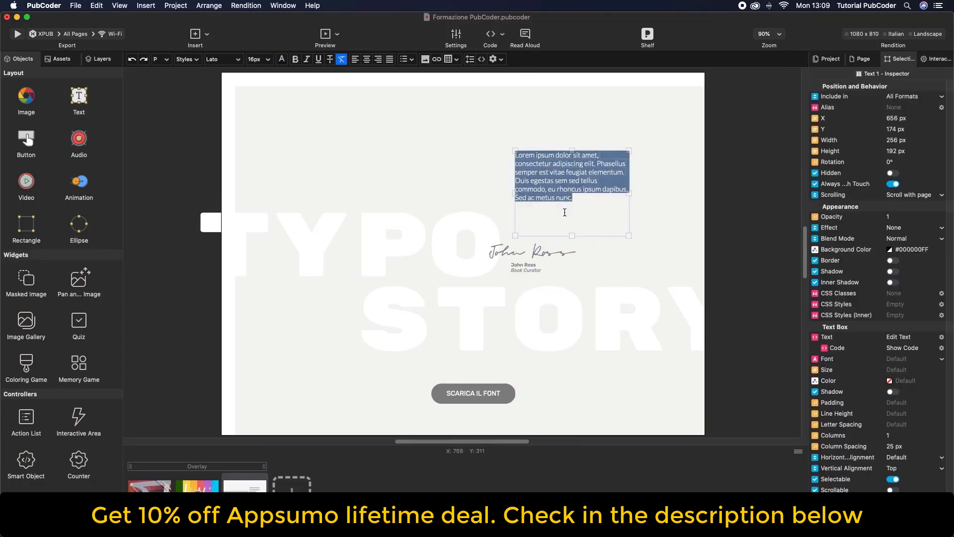
pyautogui.click(644, 221)
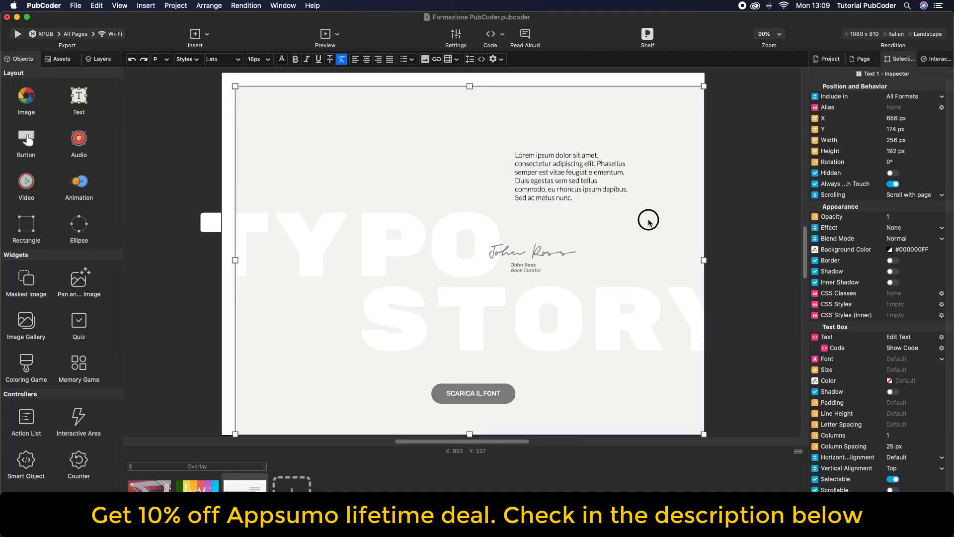
pyautogui.click(575, 188)
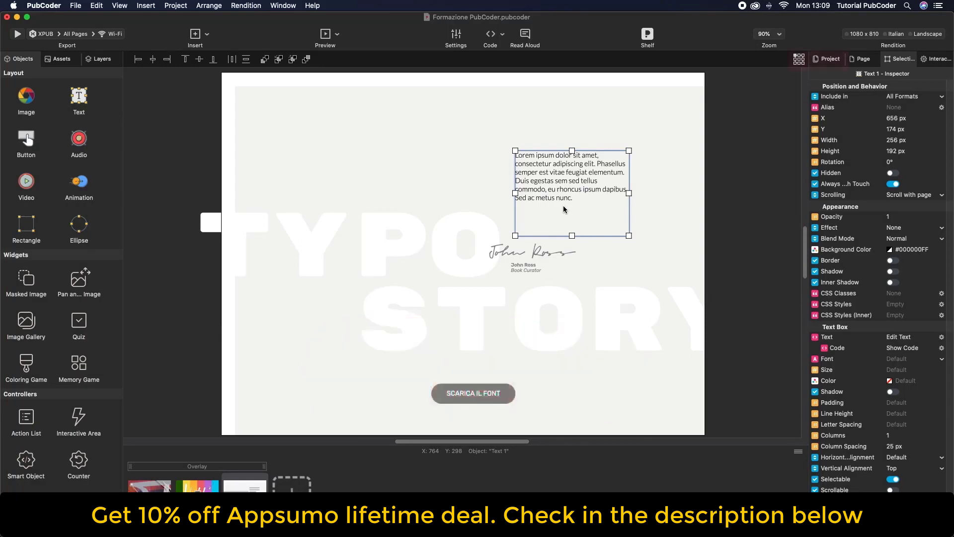
# Step: Set the project's default font to Droid-Serif and add a second text object at about X 178, Y 92 px
pyautogui.click(827, 61)
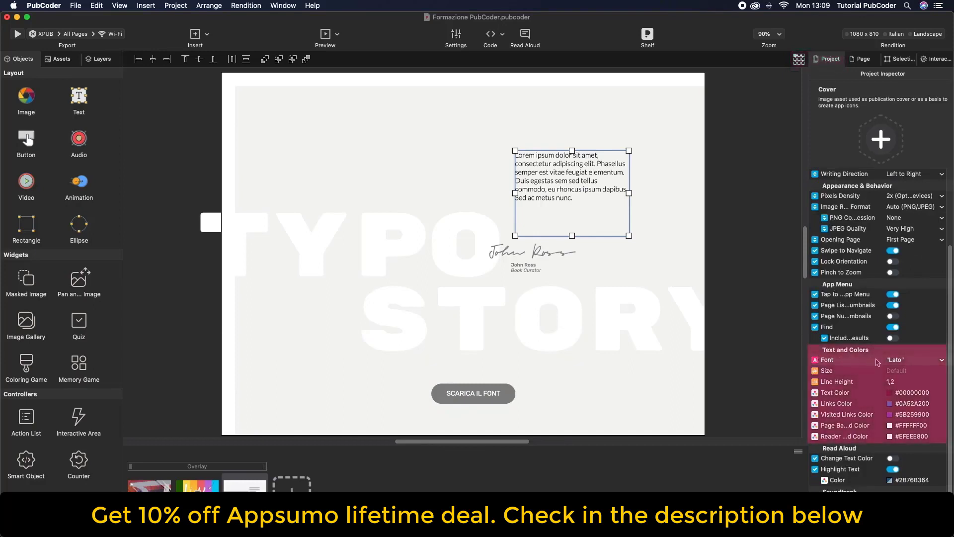
pyautogui.click(892, 362)
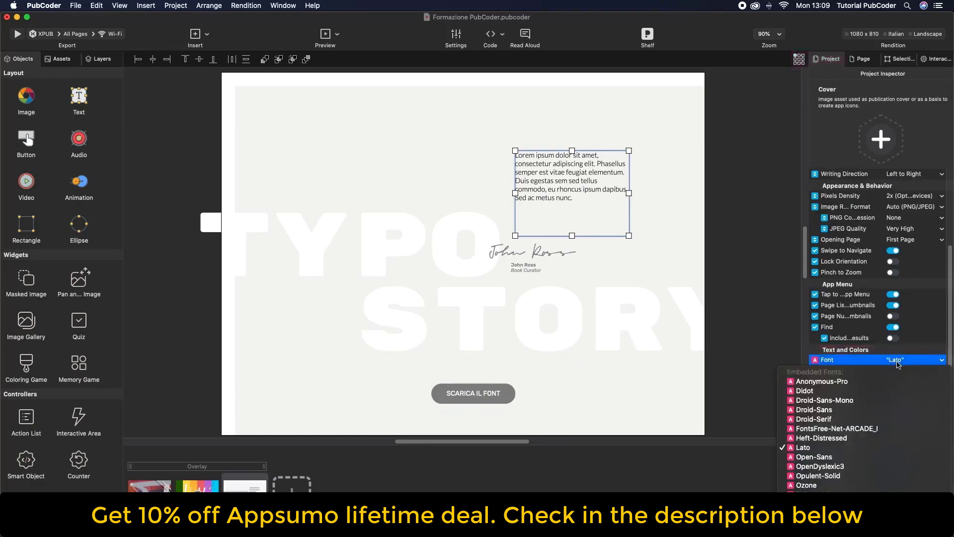
pyautogui.click(834, 421)
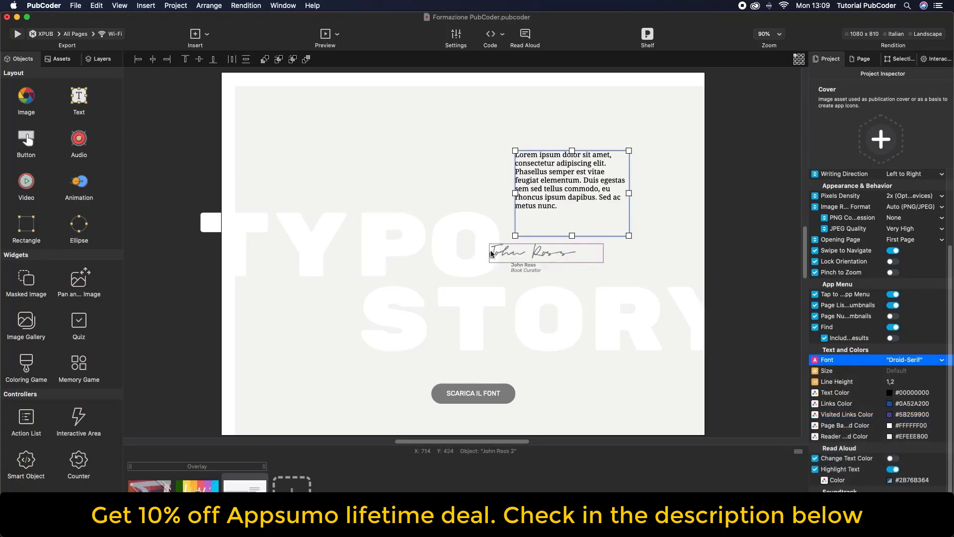
pyautogui.moveTo(78, 96); pyautogui.dragTo(360, 160)
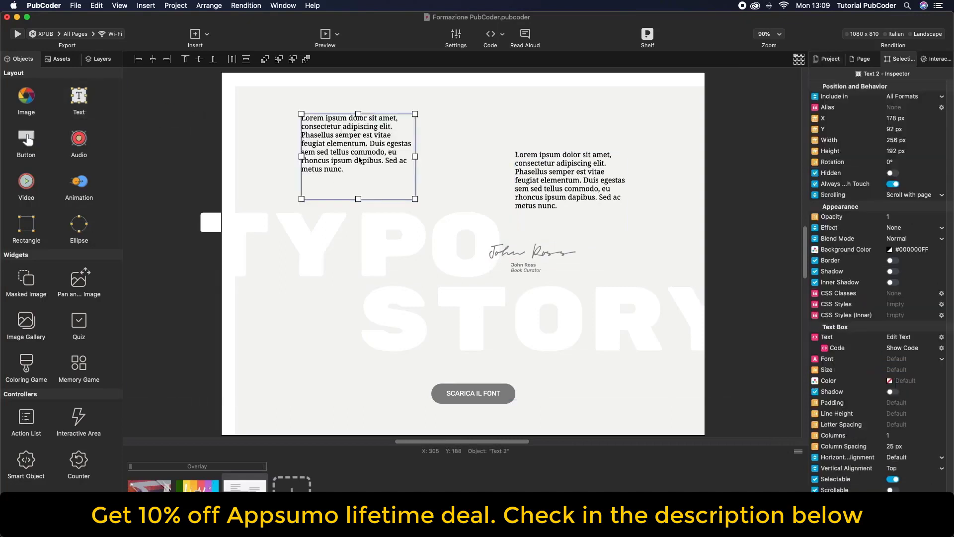
# Step: Examine the font, horizontal alignment and vertical alignment options of the text object above the signature
pyautogui.click(531, 198)
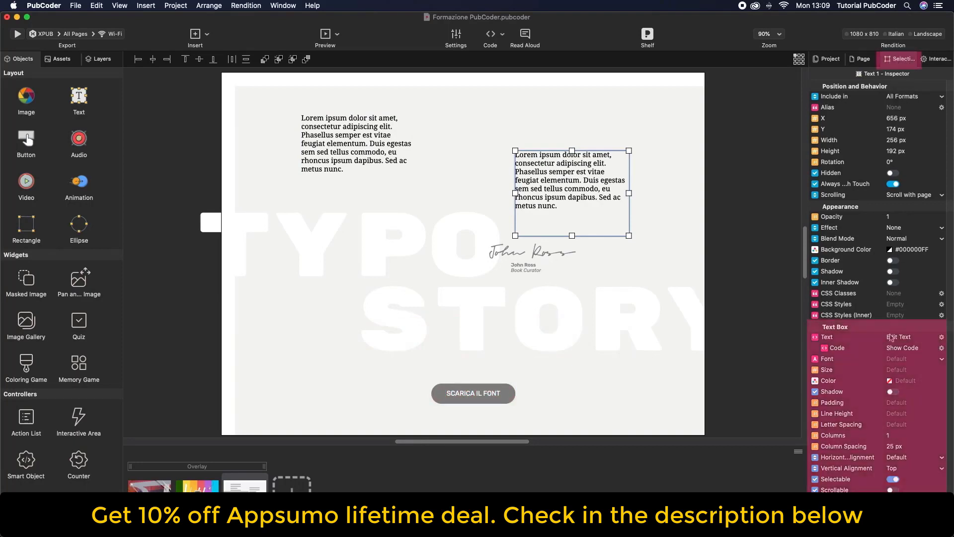
pyautogui.click(900, 359)
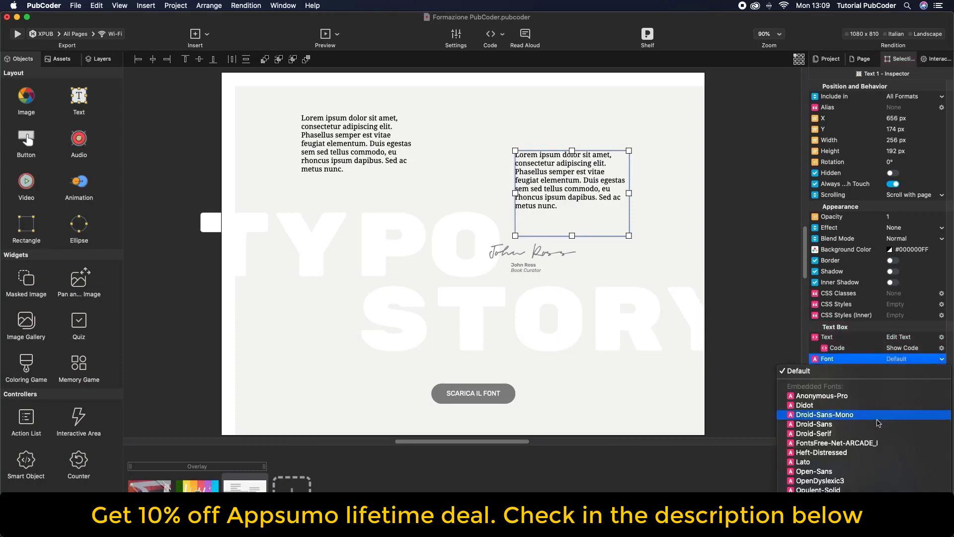
pyautogui.click(901, 372)
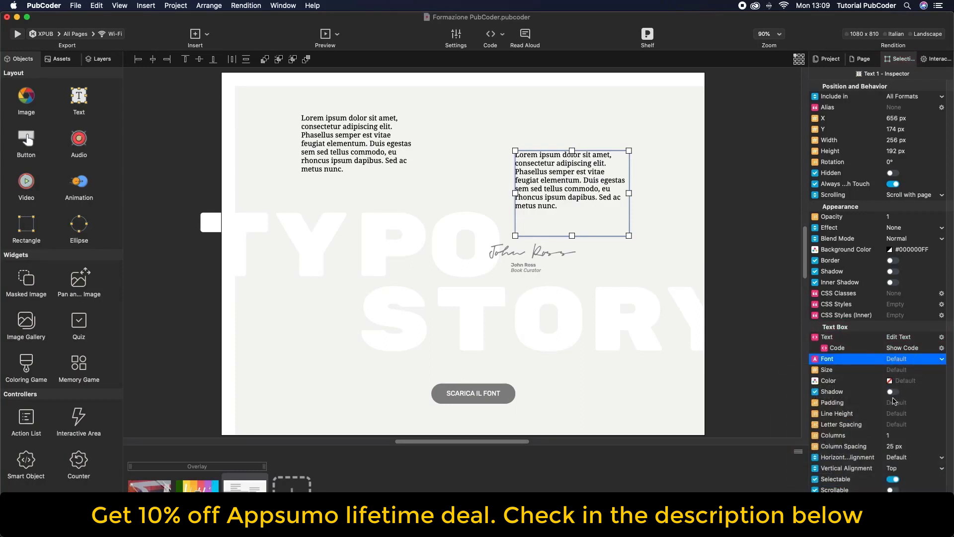
pyautogui.click(892, 457)
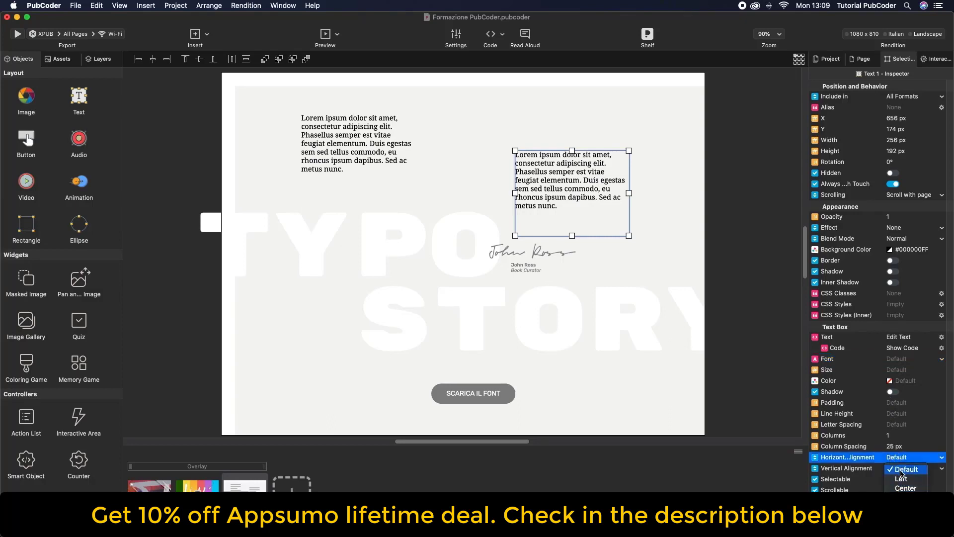
pyautogui.click(902, 460)
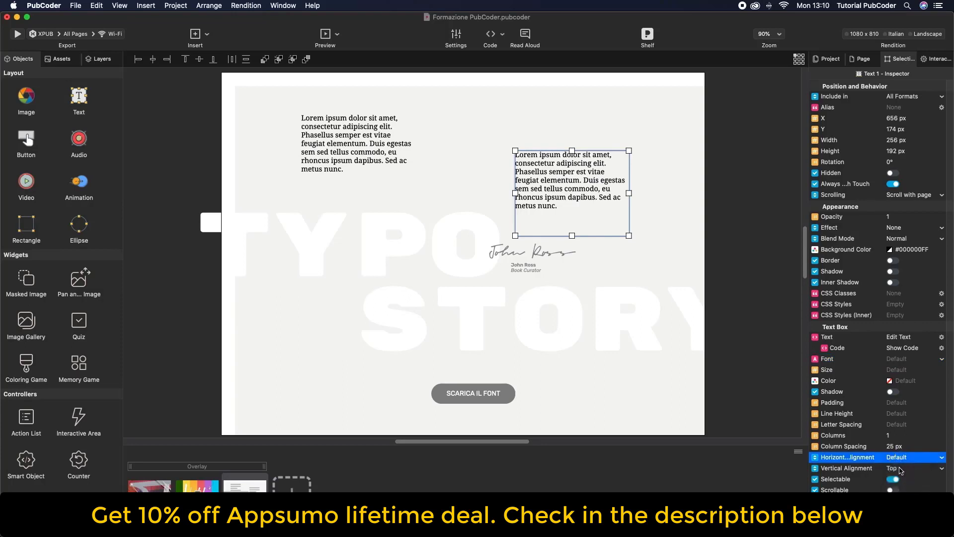
pyautogui.click(900, 468)
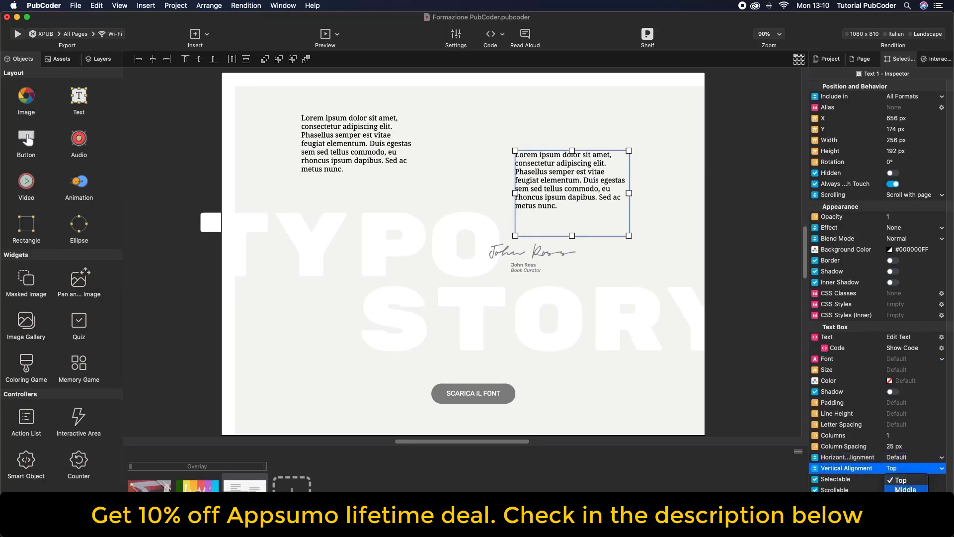
pyautogui.click(899, 480)
pyautogui.click(894, 480)
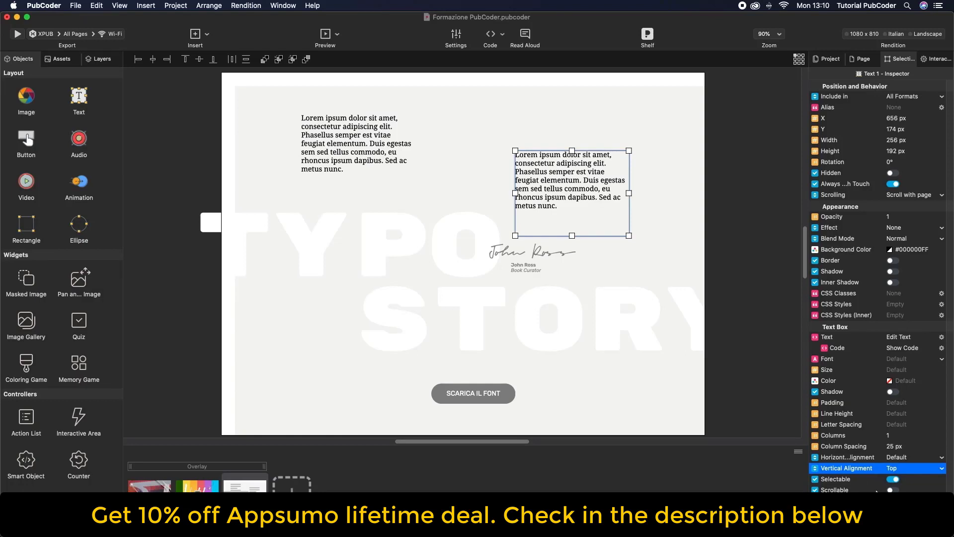
# Step: Shorten the text object above the signature to about 77 px high and make it scrollable
pyautogui.click(571, 236)
pyautogui.moveTo(571, 236); pyautogui.dragTo(571, 184)
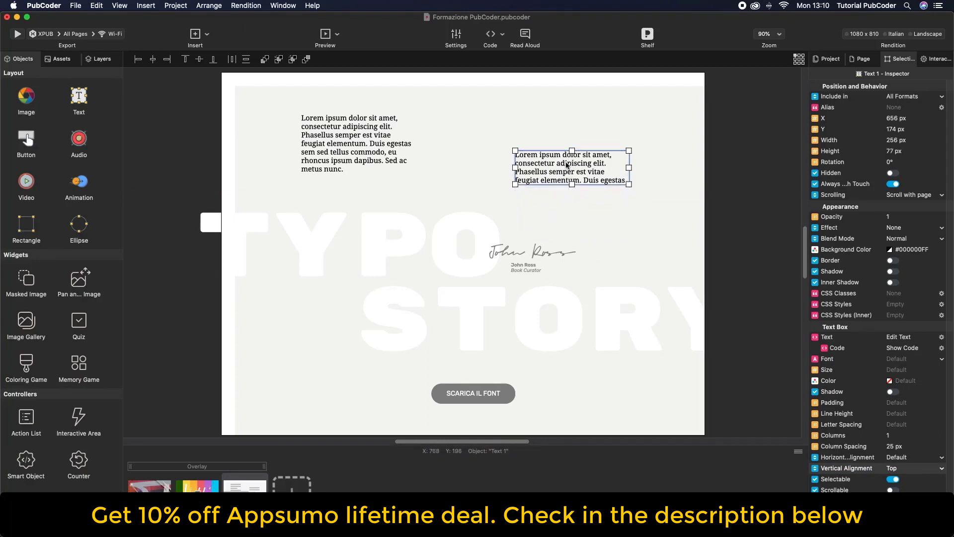
pyautogui.click(907, 490)
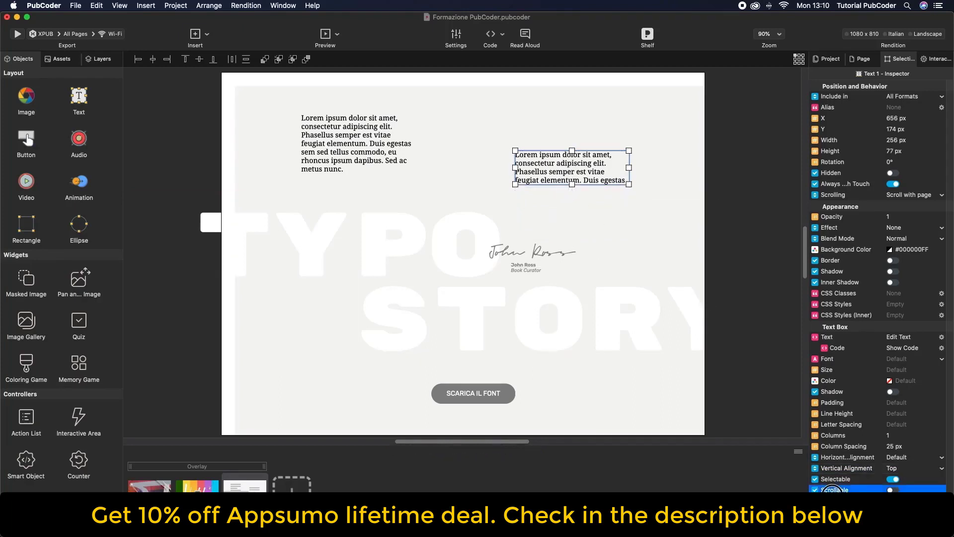
pyautogui.click(895, 490)
# Step: Preview the page, scroll the text inside the shortened text box back and forth, and close the preview
pyautogui.press('super+r')
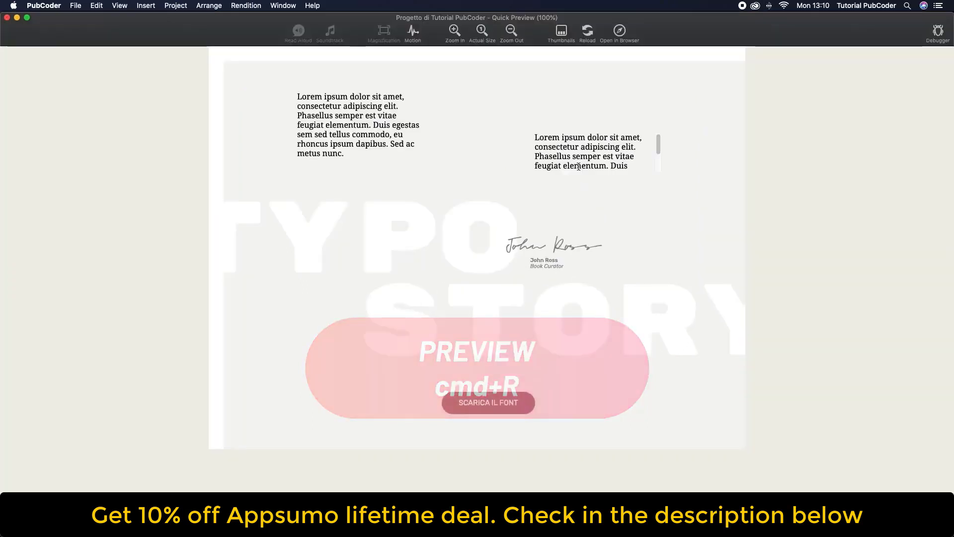
pyautogui.scroll(-3, 577, 155)
pyautogui.scroll(3, 577, 155)
pyautogui.scroll(-3, 577, 155)
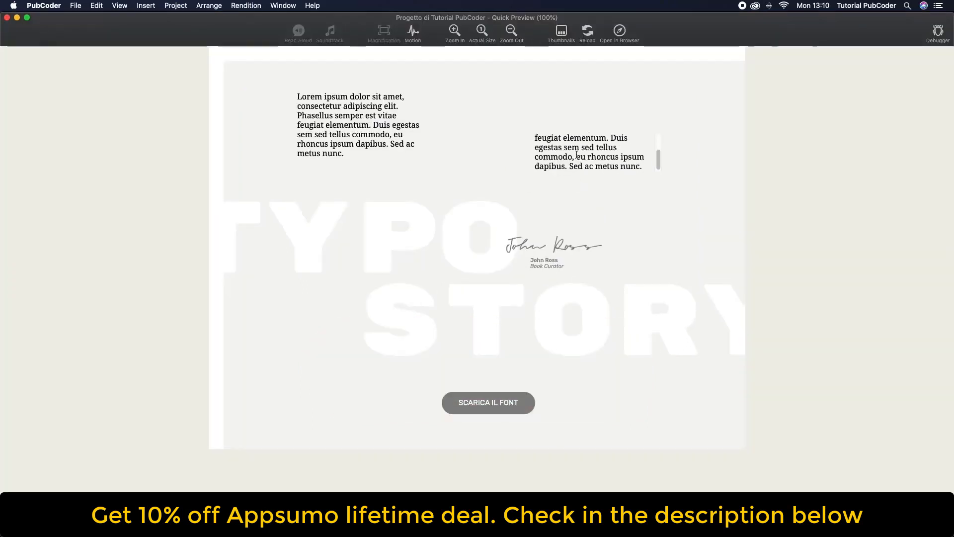
pyautogui.scroll(3, 576, 155)
pyautogui.scroll(-3, 575, 155)
pyautogui.scroll(3, 574, 154)
pyautogui.scroll(-3, 574, 154)
pyautogui.scroll(3, 575, 154)
pyautogui.scroll(-3, 574, 154)
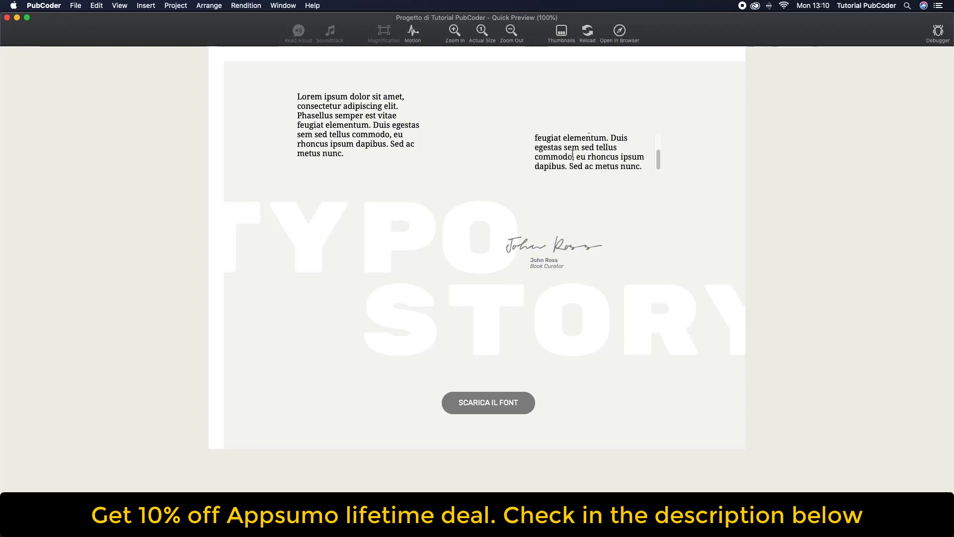
pyautogui.click(7, 17)
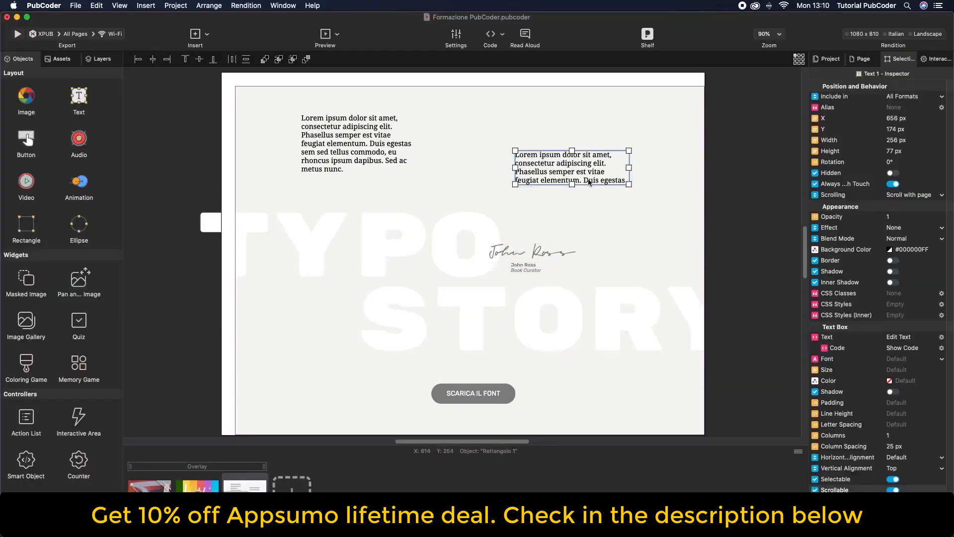
# Step: Enlarge the scrollable text box to about 154 px high and open its text for editing
pyautogui.moveTo(571, 184); pyautogui.dragTo(572, 218)
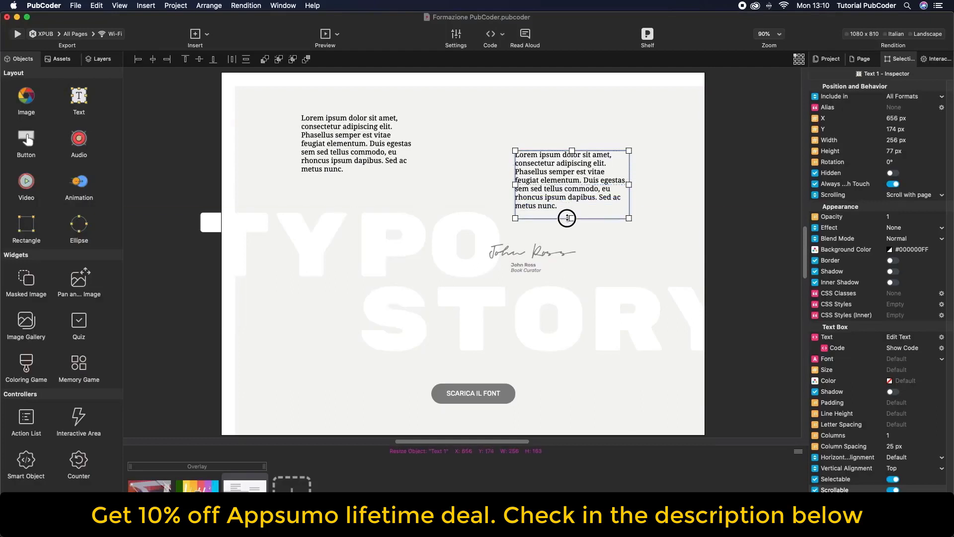
pyautogui.doubleClick(550, 164)
pyautogui.click(599, 163)
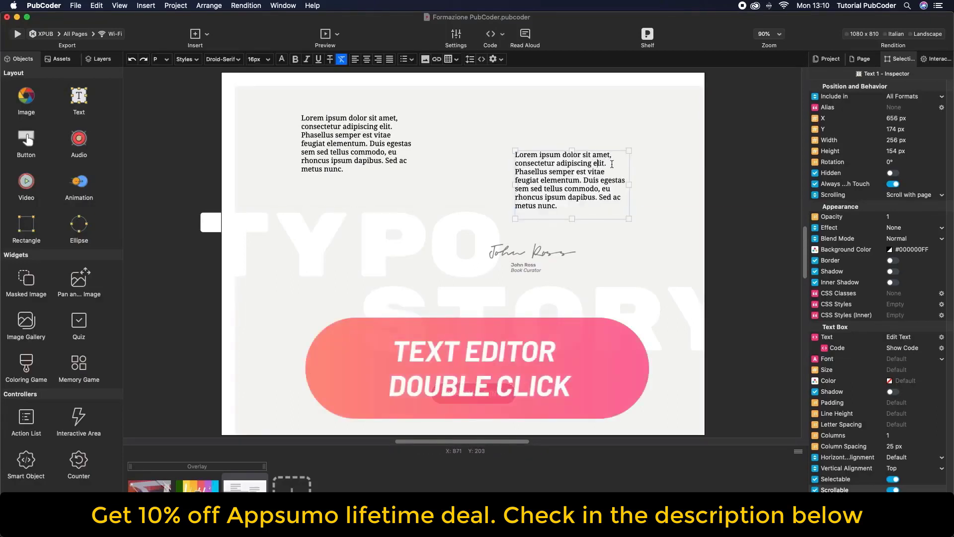
# Step: Select the first sentence in the text box and format it in Tinos at 26 px
pyautogui.moveTo(607, 162); pyautogui.dragTo(514, 154)
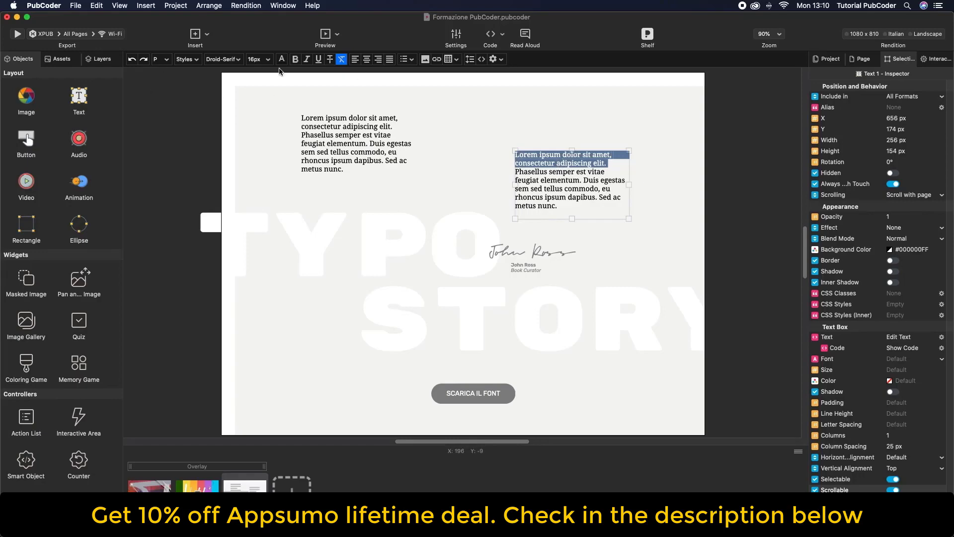
pyautogui.click(212, 59)
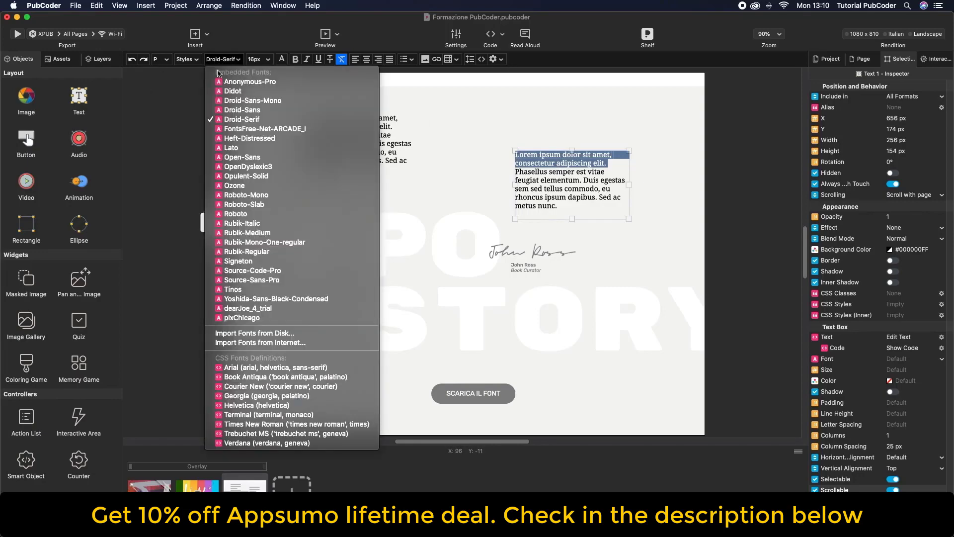
pyautogui.click(263, 287)
pyautogui.click(258, 60)
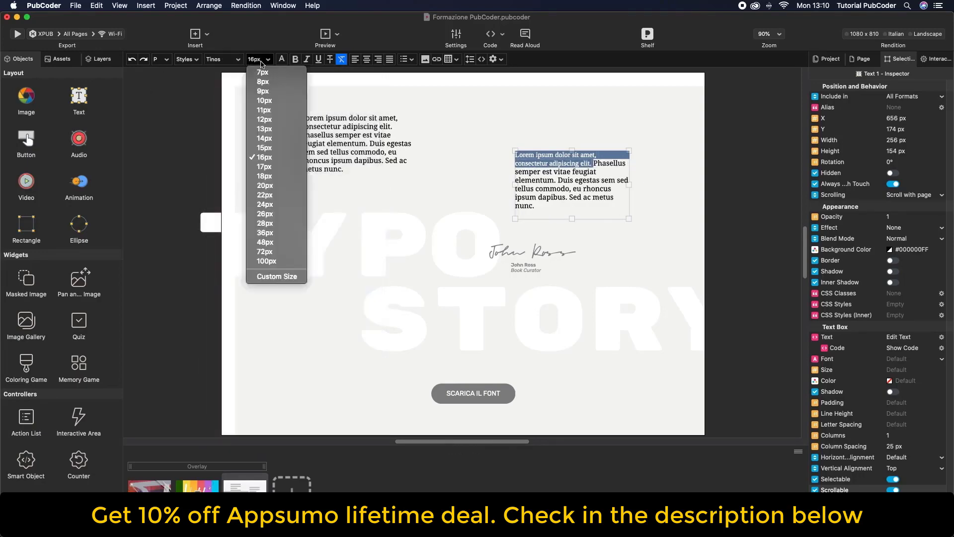
pyautogui.click(273, 217)
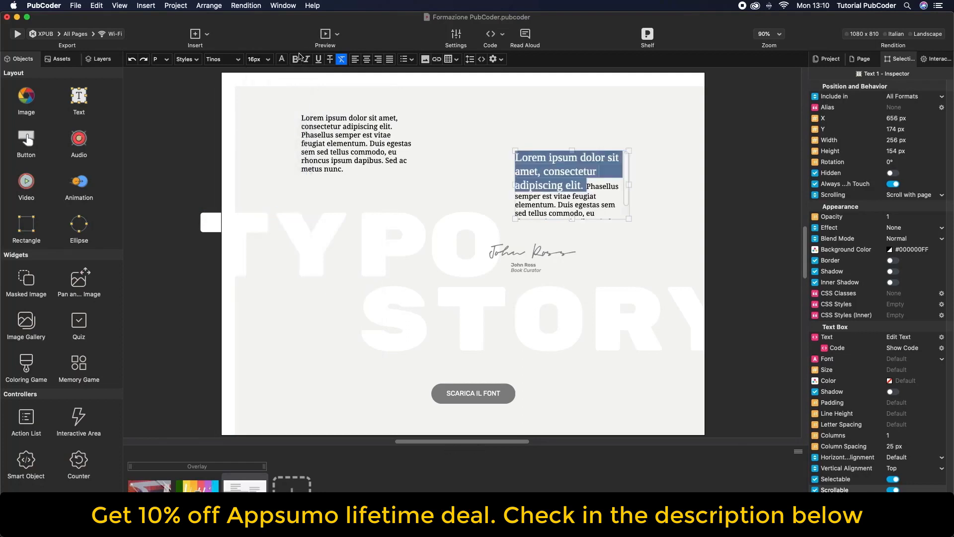
# Step: Colour the selected first sentence pure red (255, 0, 0)
pyautogui.click(282, 59)
pyautogui.moveTo(472, 196); pyautogui.dragTo(527, 219)
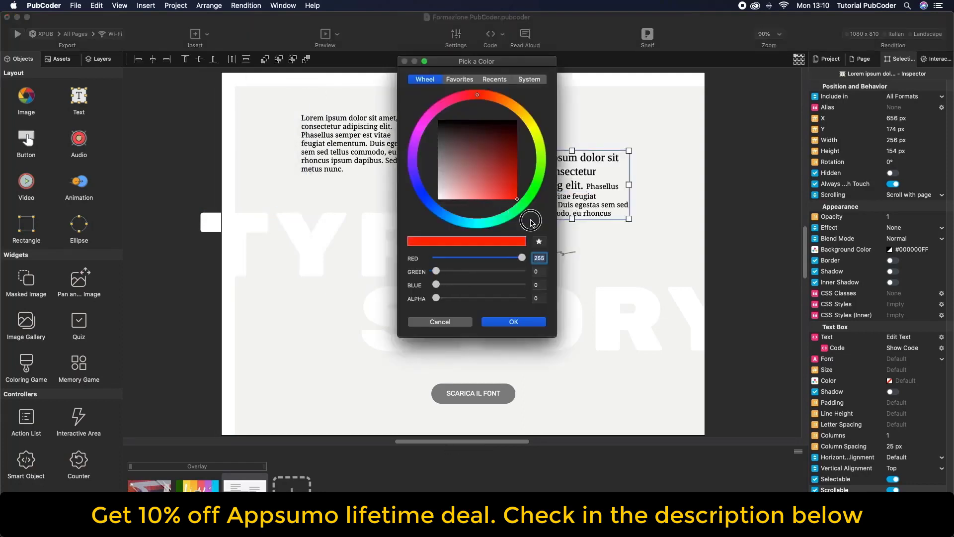
pyautogui.click(513, 321)
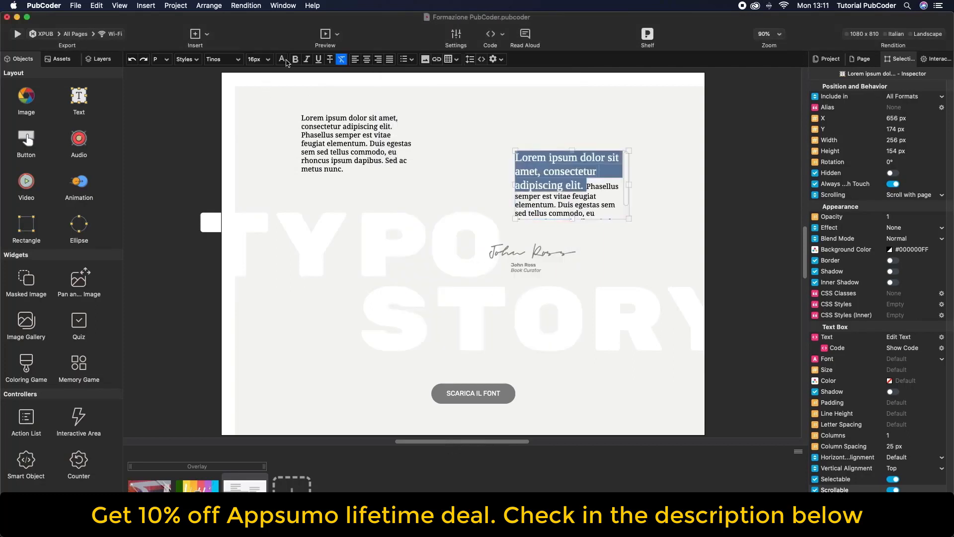
# Step: Make the selected sentence bold, italic and underlined, and clear all of its formatting
pyautogui.click(295, 59)
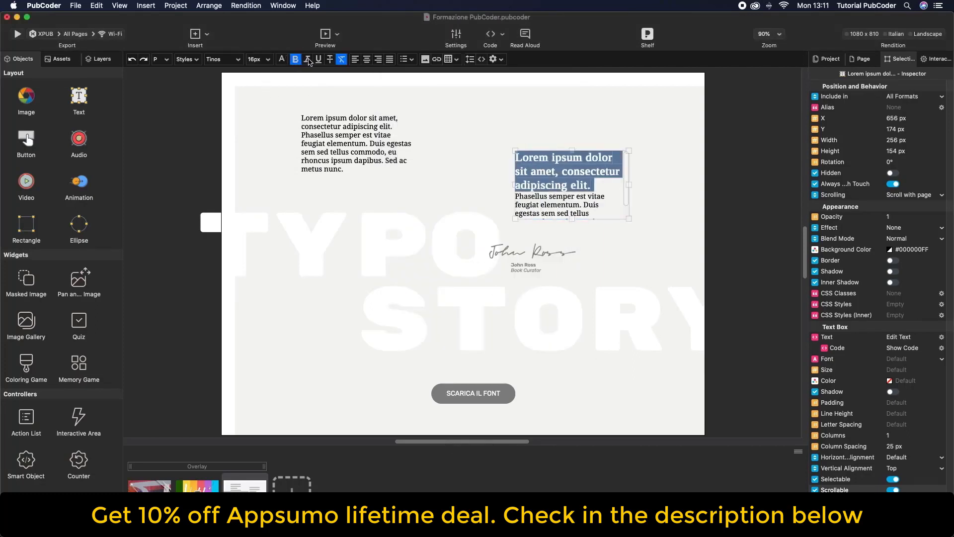
pyautogui.click(307, 59)
pyautogui.click(319, 59)
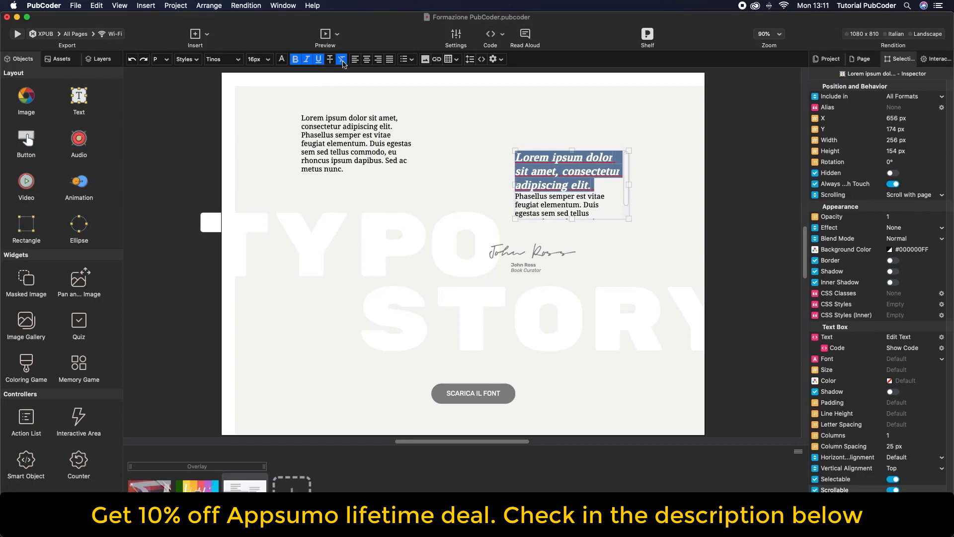
pyautogui.click(342, 64)
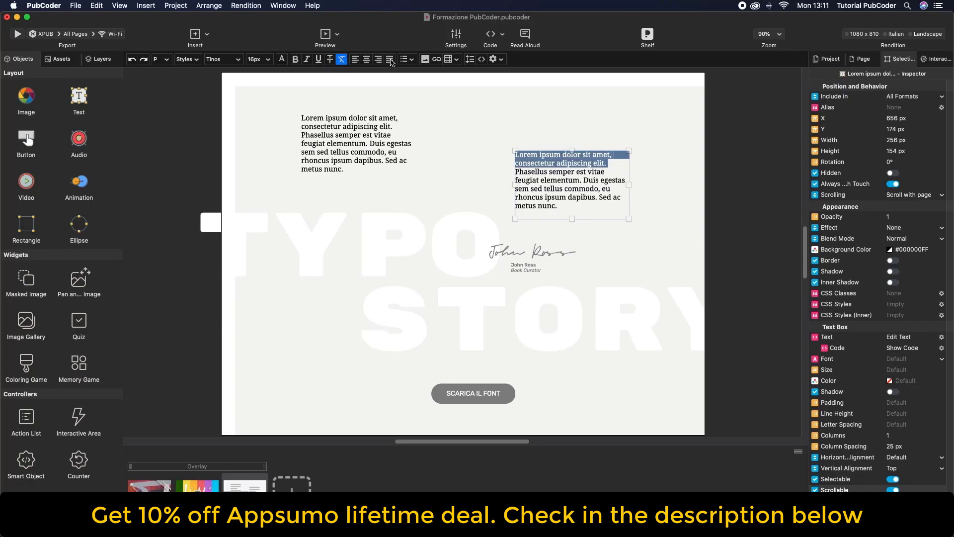
# Step: Examine the available list styles and the fields for inserting an inline image, and cancel without inserting one
pyautogui.click(405, 59)
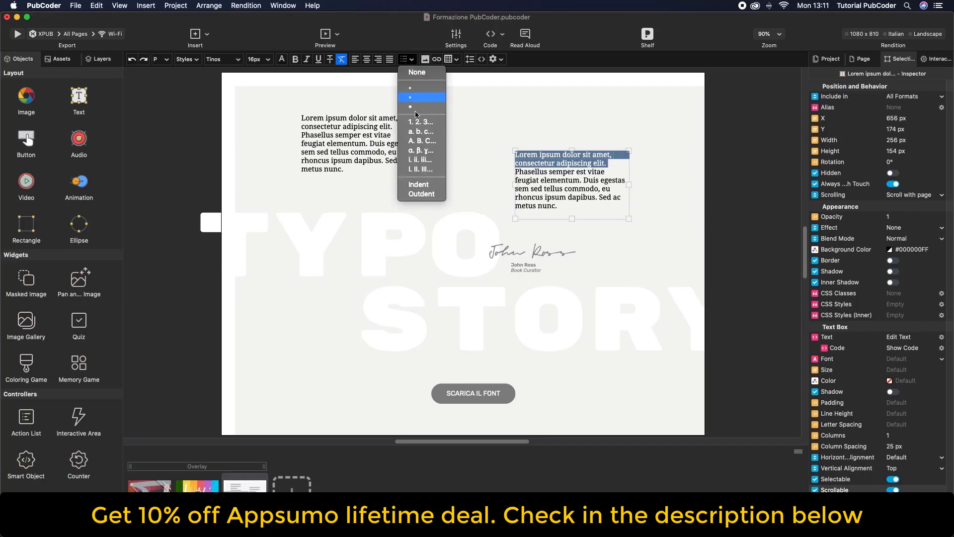
pyautogui.click(404, 61)
pyautogui.click(404, 60)
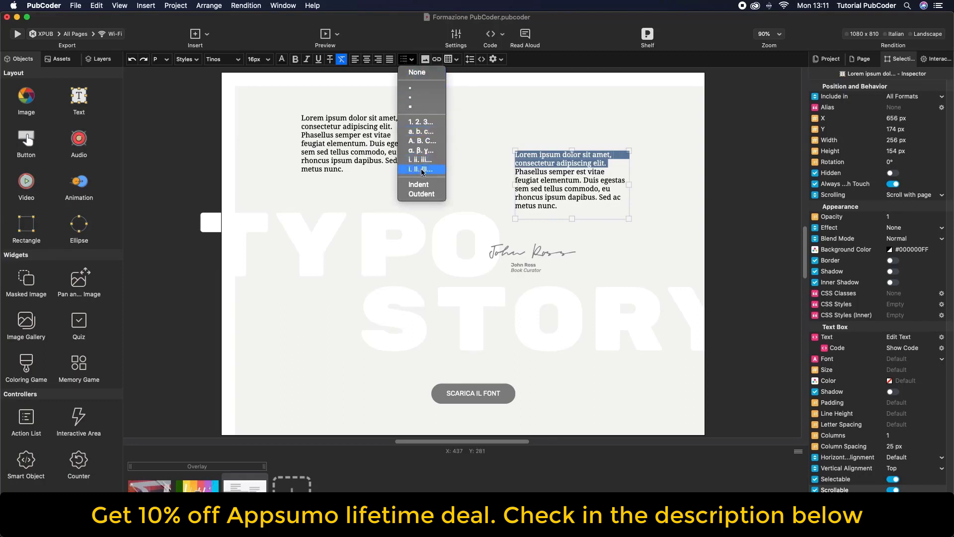
pyautogui.click(425, 60)
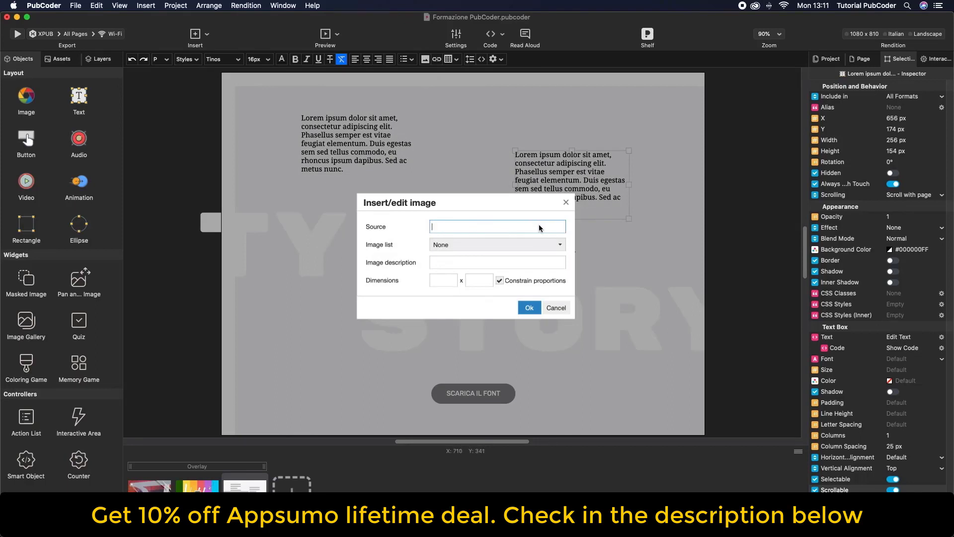
pyautogui.click(530, 245)
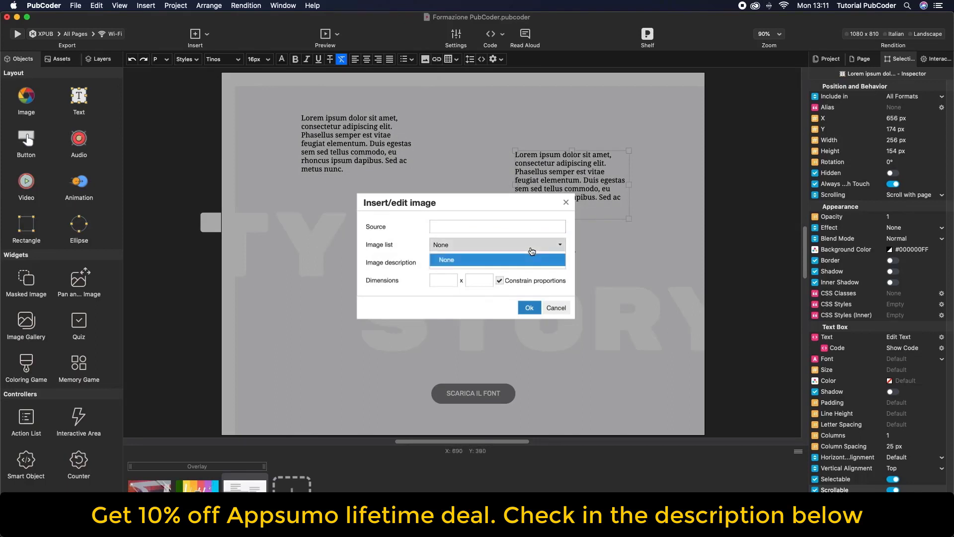
pyautogui.click(530, 246)
pyautogui.click(523, 260)
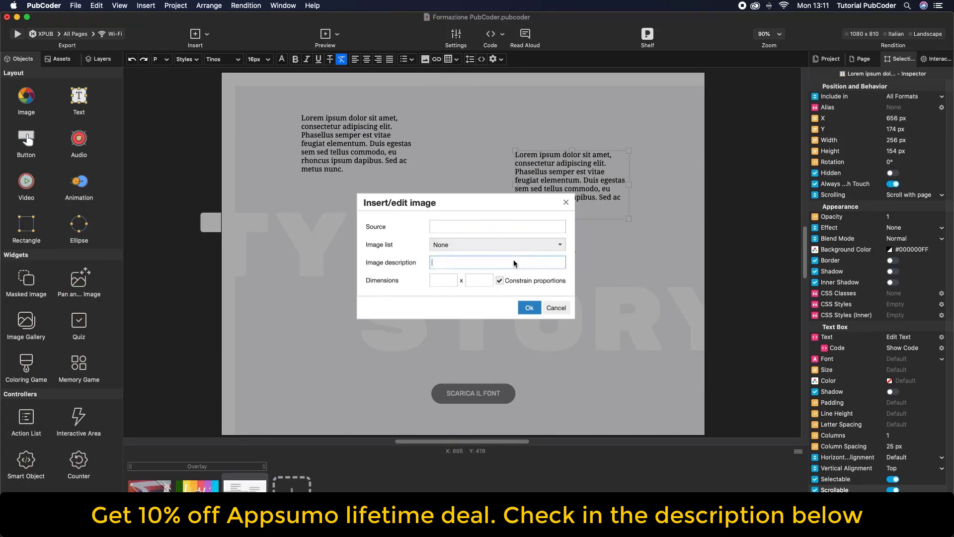
pyautogui.click(440, 281)
pyautogui.click(552, 308)
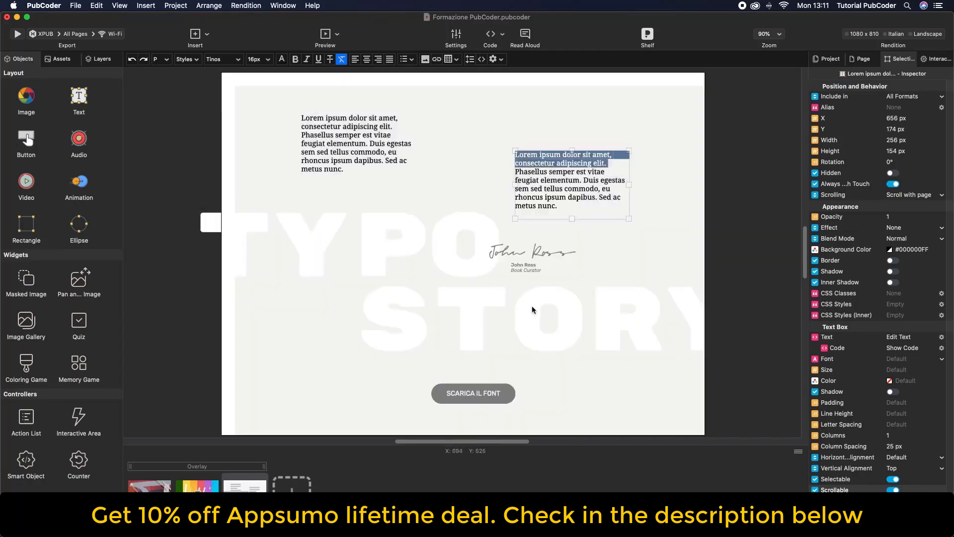
pyautogui.click(436, 59)
pyautogui.moveTo(480, 193); pyautogui.dragTo(478, 222)
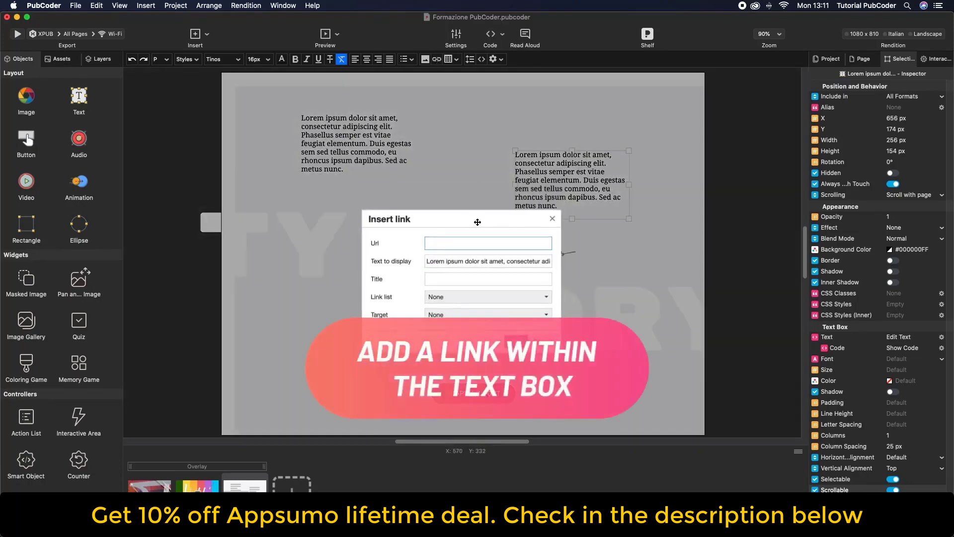
pyautogui.write('www.pubcoder.com')
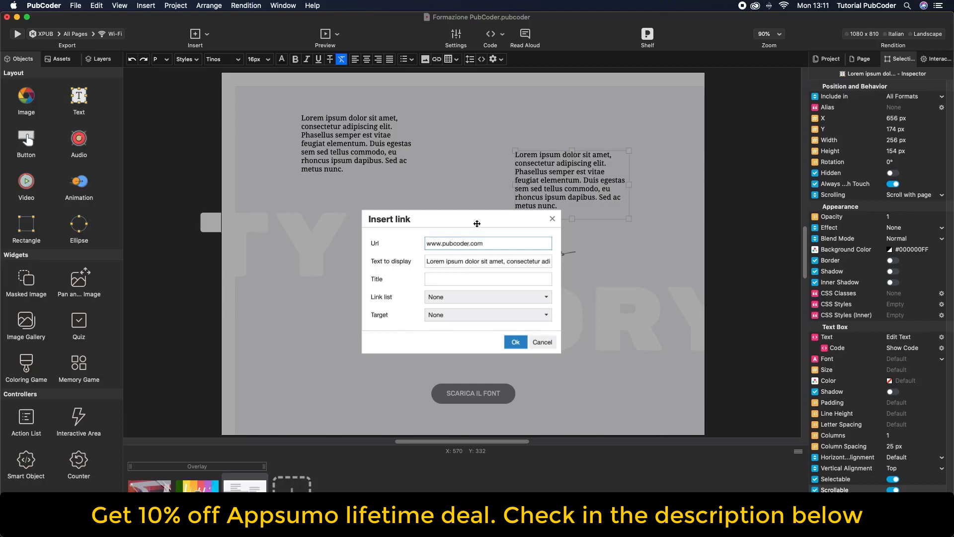
pyautogui.click(458, 297)
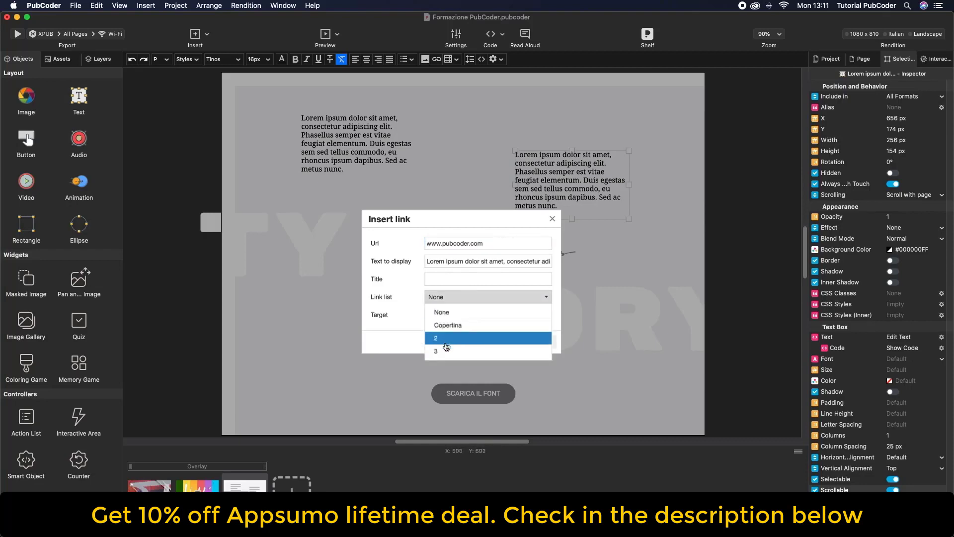
pyautogui.click(444, 299)
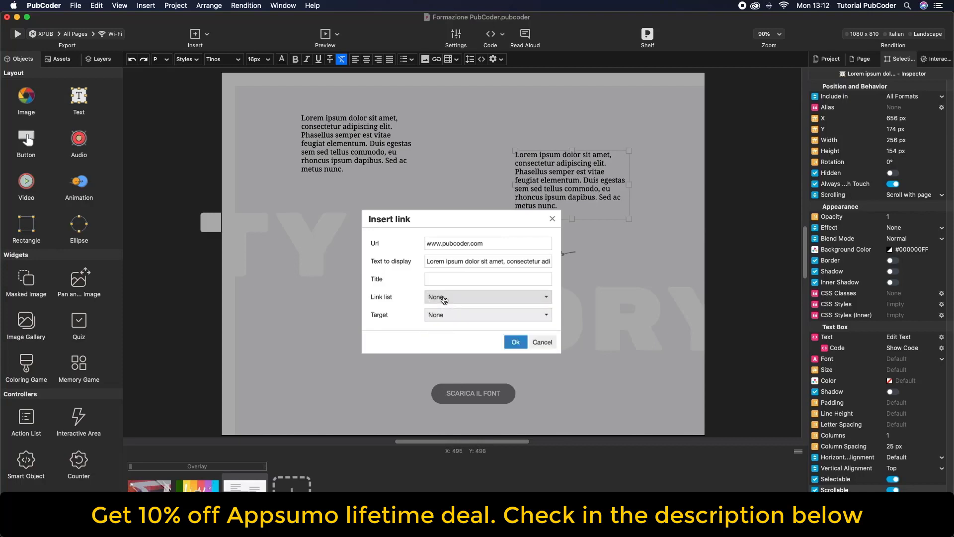
pyautogui.click(441, 316)
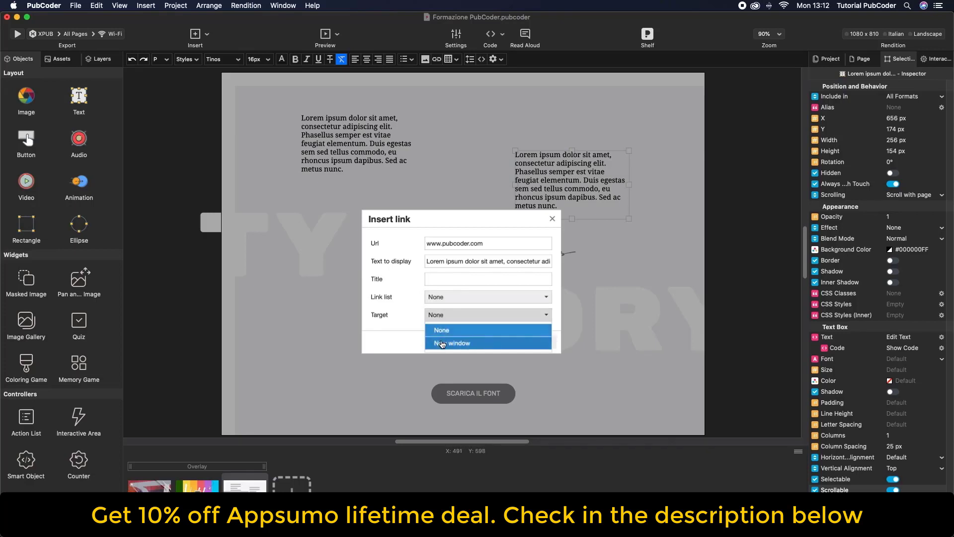
pyautogui.click(442, 343)
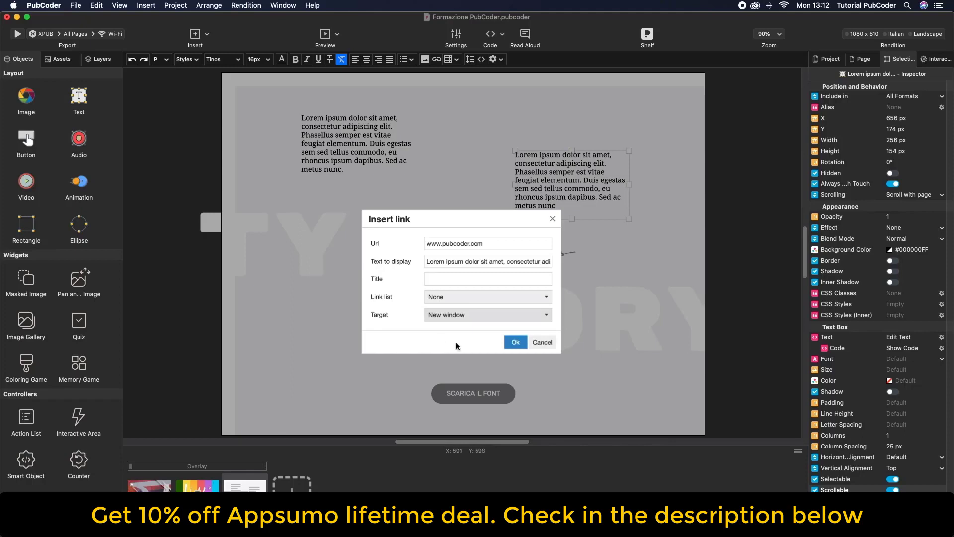
pyautogui.click(516, 342)
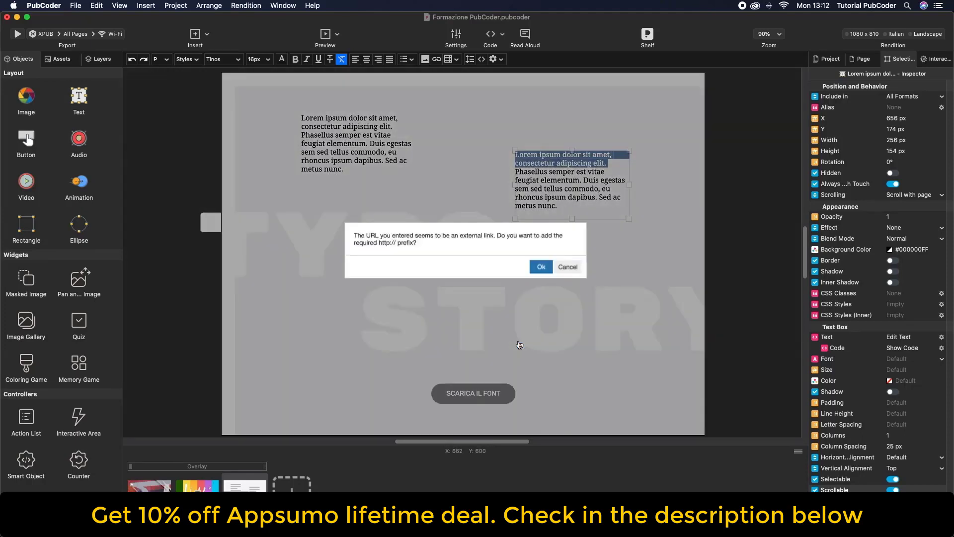
pyautogui.click(540, 266)
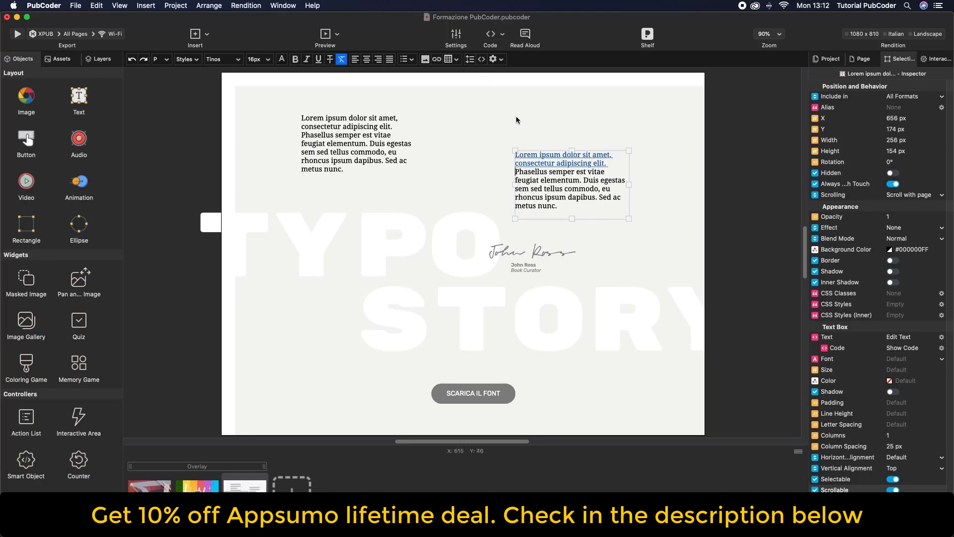
# Step: Examine the text box's table and line spacing options and its HTML source code, leaving the code unchanged
pyautogui.click(456, 60)
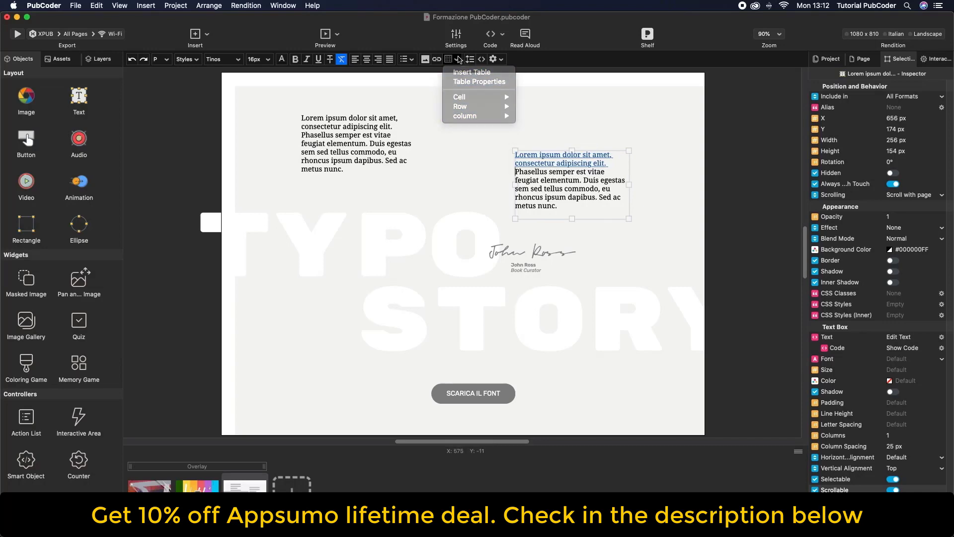
pyautogui.click(470, 59)
pyautogui.click(542, 233)
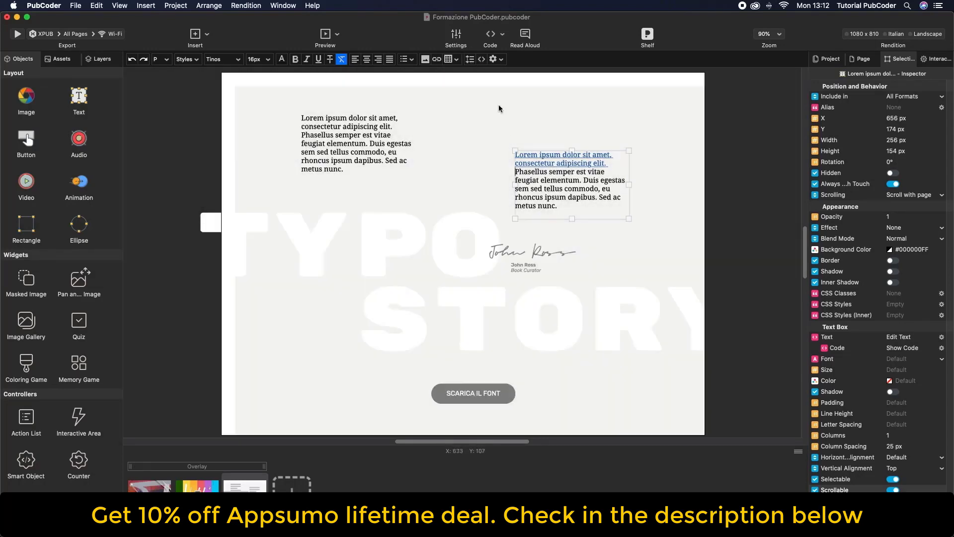
pyautogui.click(482, 59)
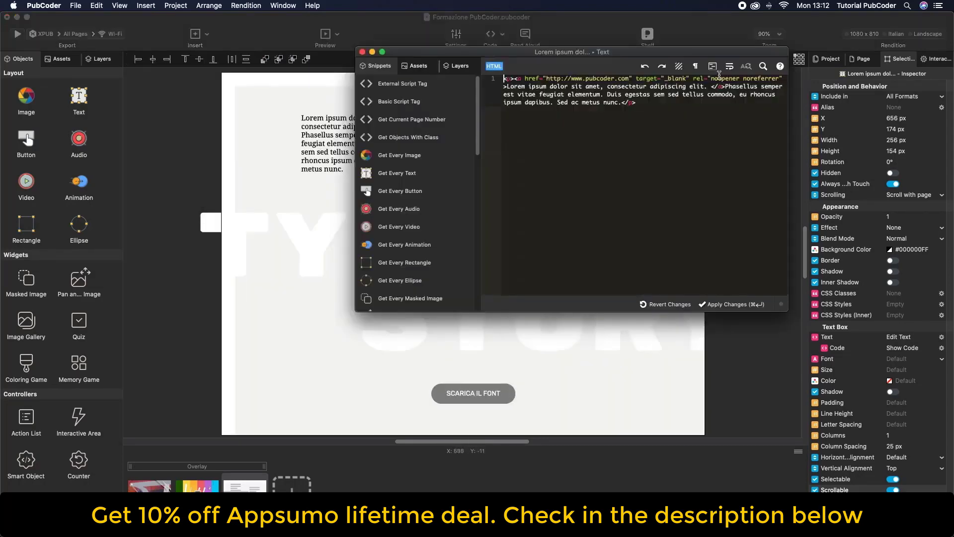
pyautogui.click(363, 51)
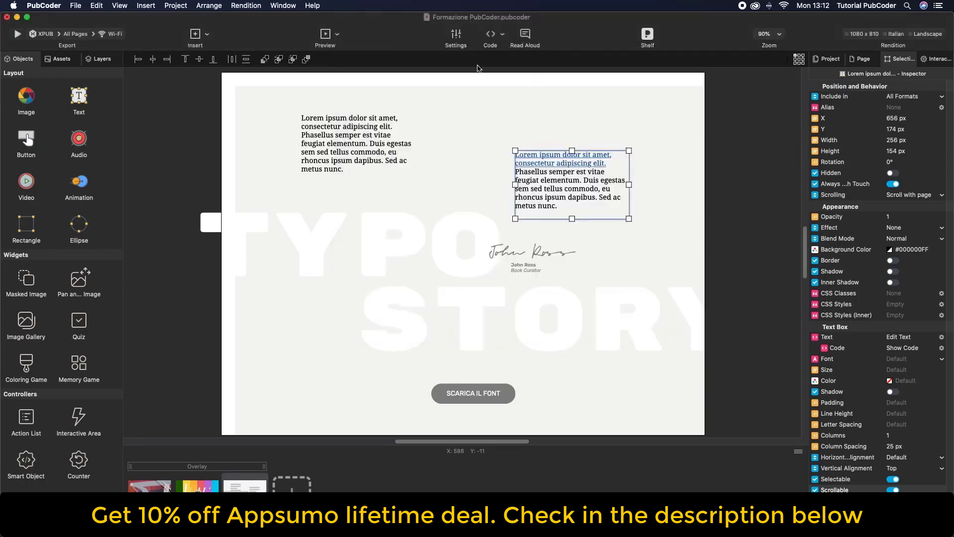
# Step: Reopen the linked text box for editing and examine the additional formatting, insertion and find-and-replace options
pyautogui.doubleClick(553, 197)
pyautogui.click(496, 59)
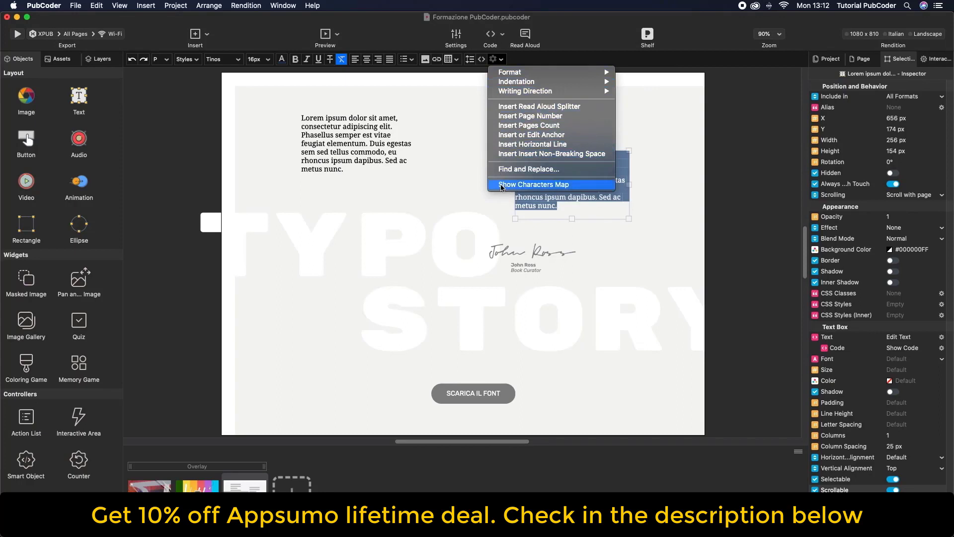
pyautogui.click(494, 60)
pyautogui.click(494, 166)
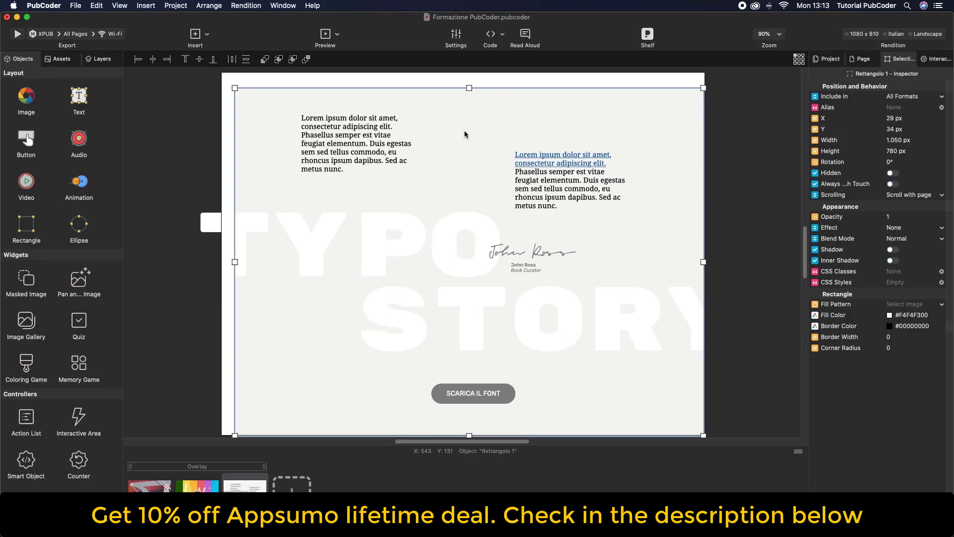
# Step: List the project's font assets and browse the font files stored on disk, cancelling without importing any
pyautogui.click(60, 59)
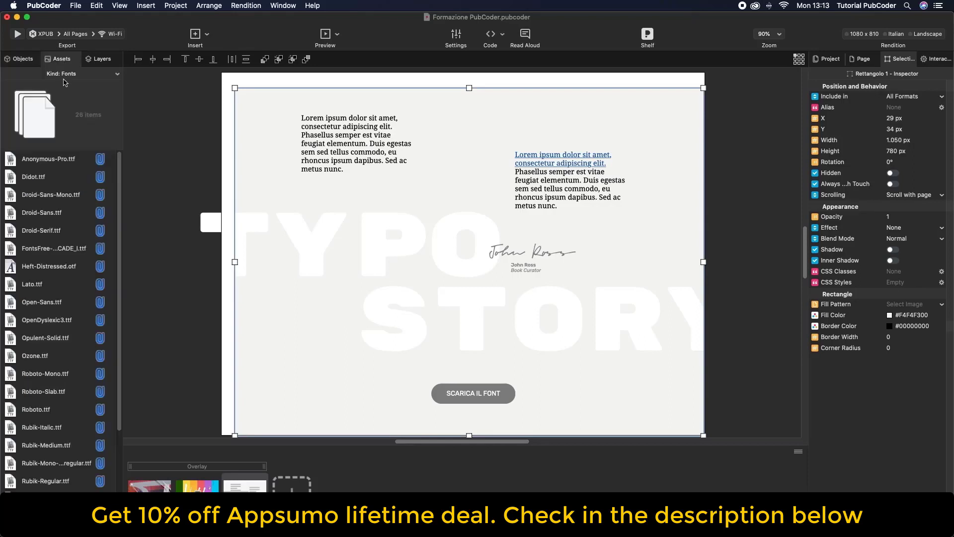
pyautogui.click(66, 74)
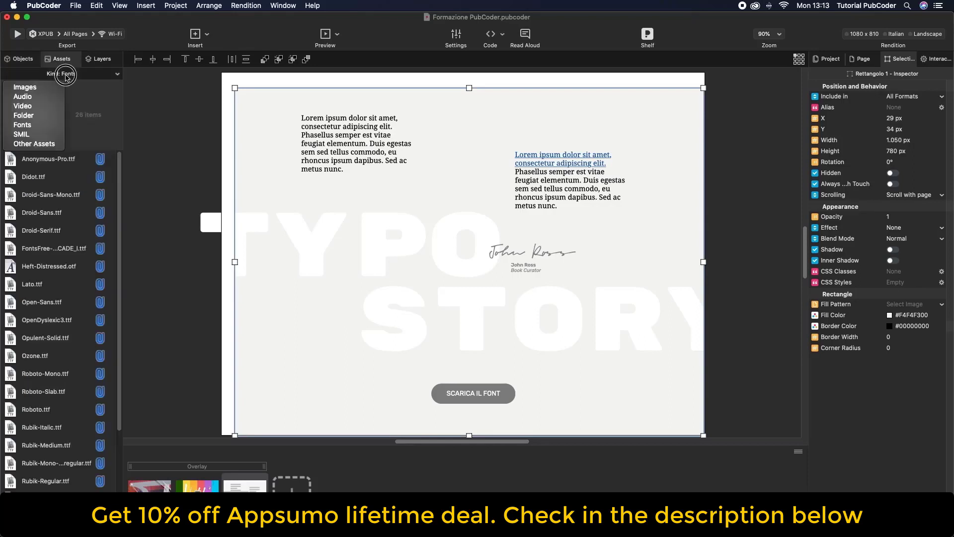
pyautogui.click(29, 127)
pyautogui.scroll(-3, 54, 371)
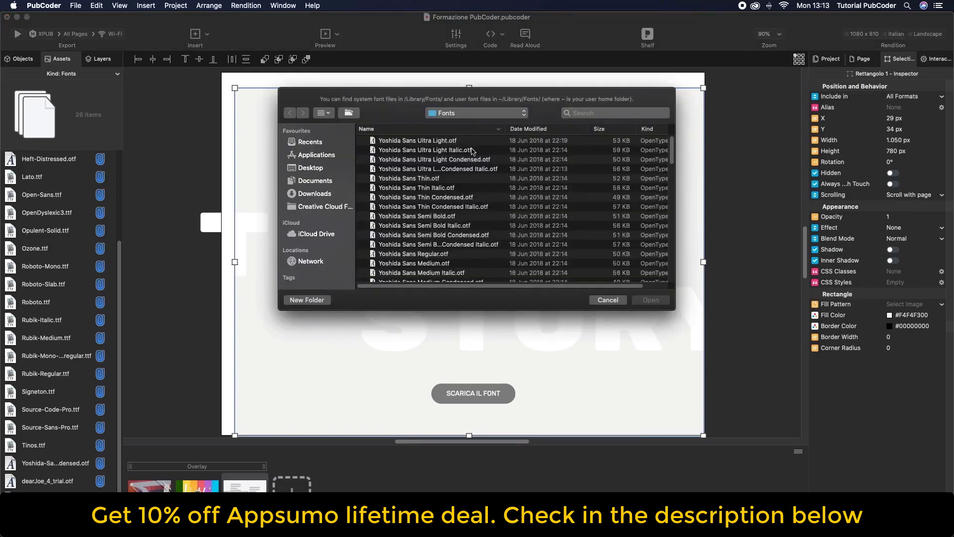
pyautogui.scroll(-5, 442, 181)
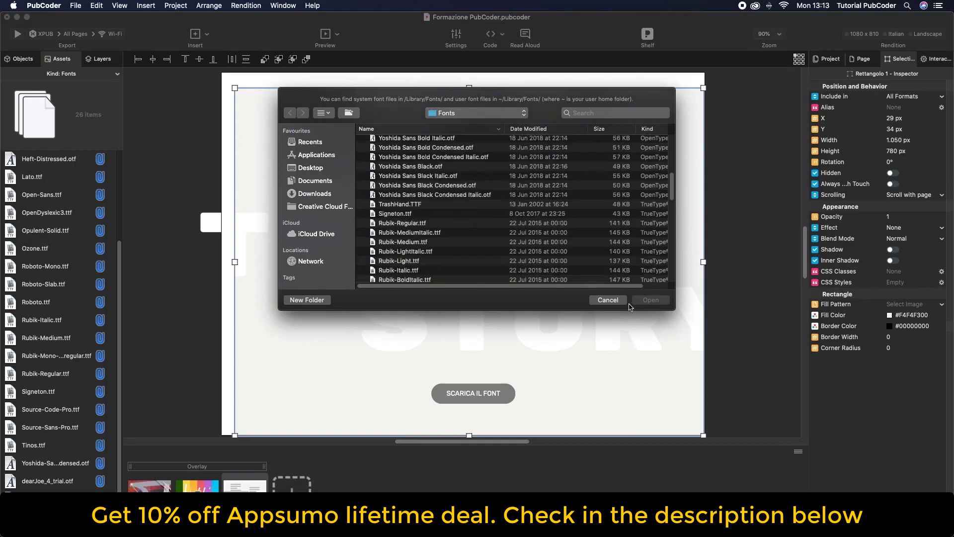
pyautogui.click(610, 299)
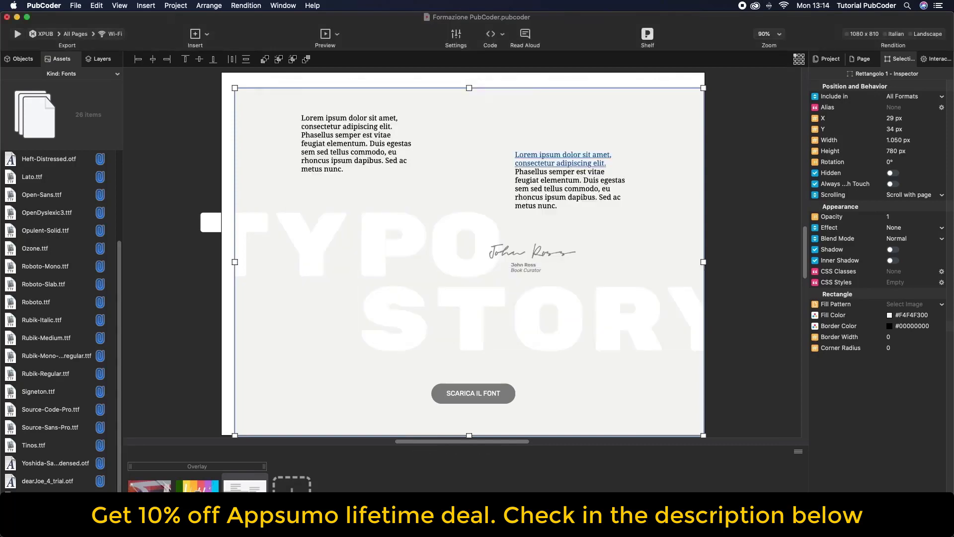
# Step: Open the Google Fonts directory for importing fonts into the project
pyautogui.click(100, 527)
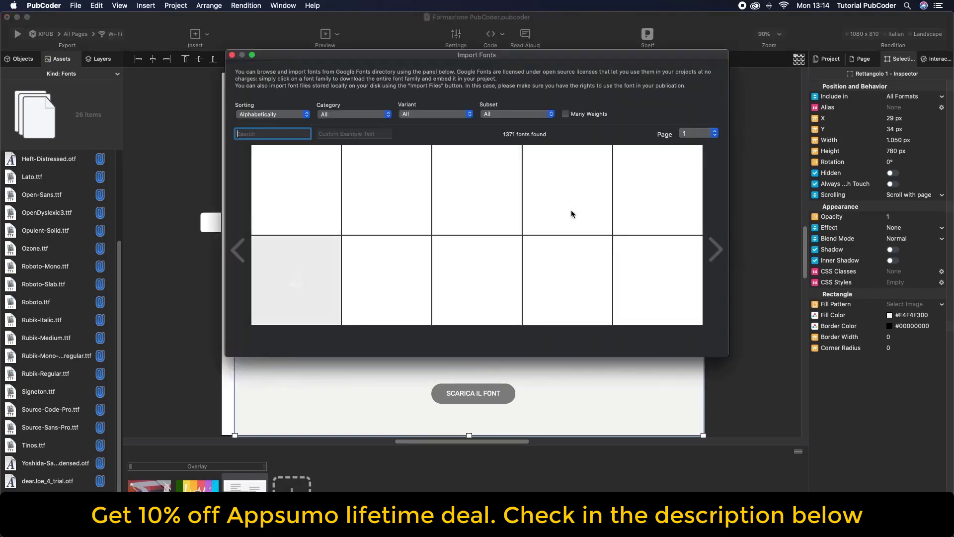